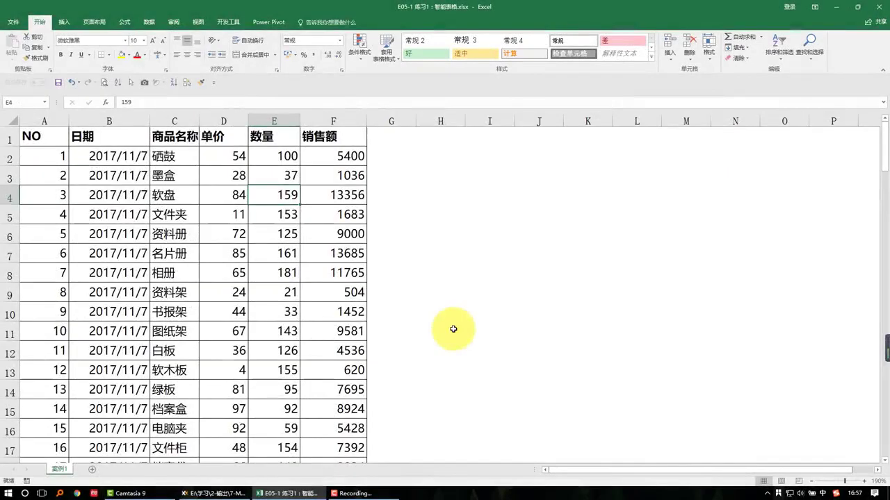
- Put the active cell inside the sales data range and switch to the Insert (插入) ribbon
click(452, 330)
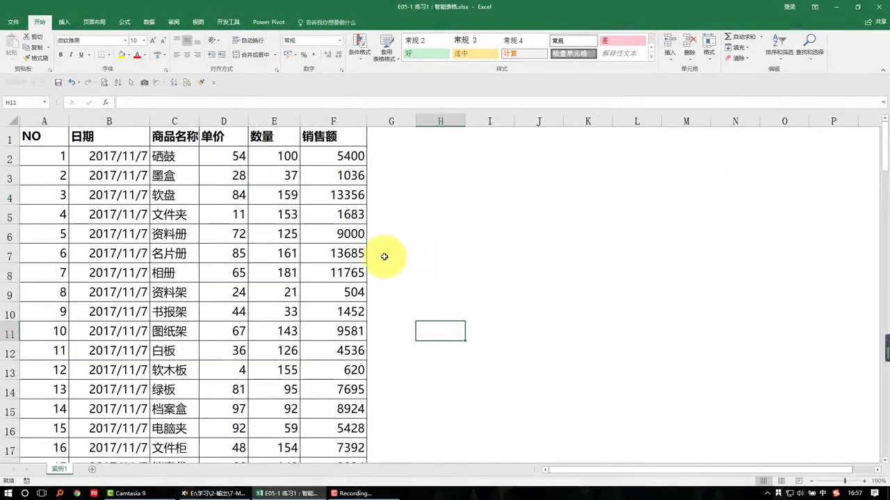
scroll(334, 253, down, 3)
scroll(306, 254, down, 7)
scroll(304, 257, up, 7)
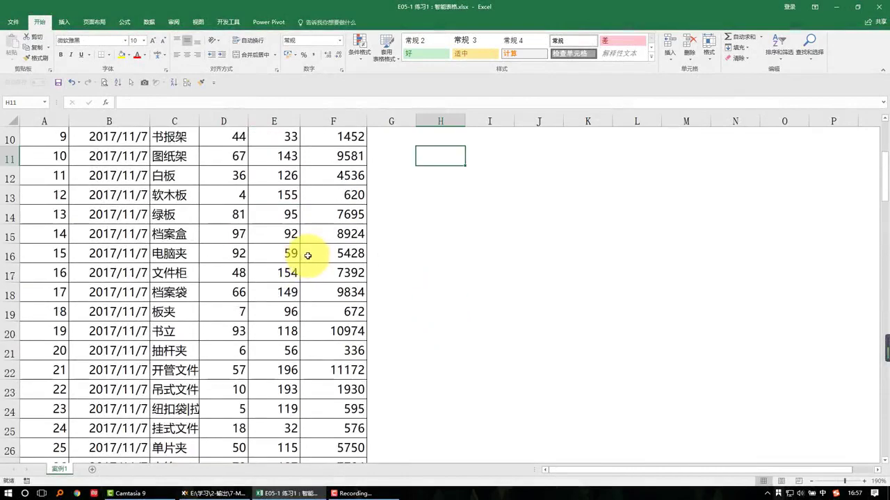
scroll(308, 254, up, 3)
click(284, 172)
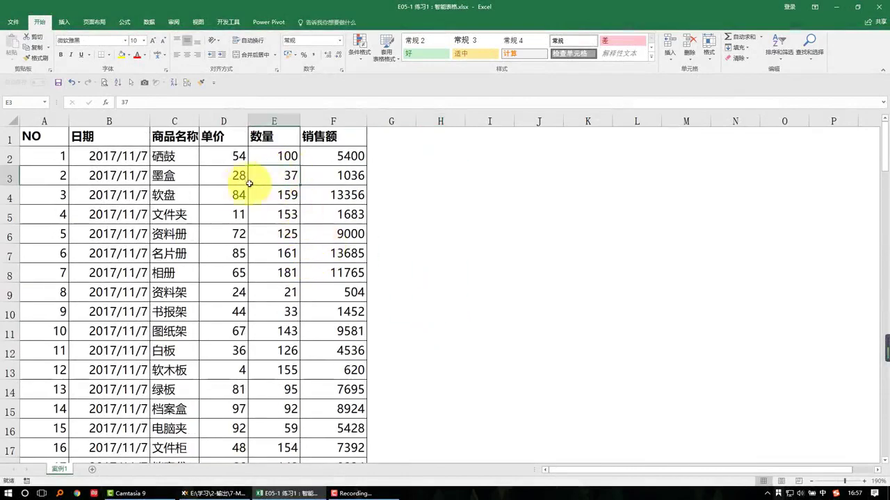
click(223, 179)
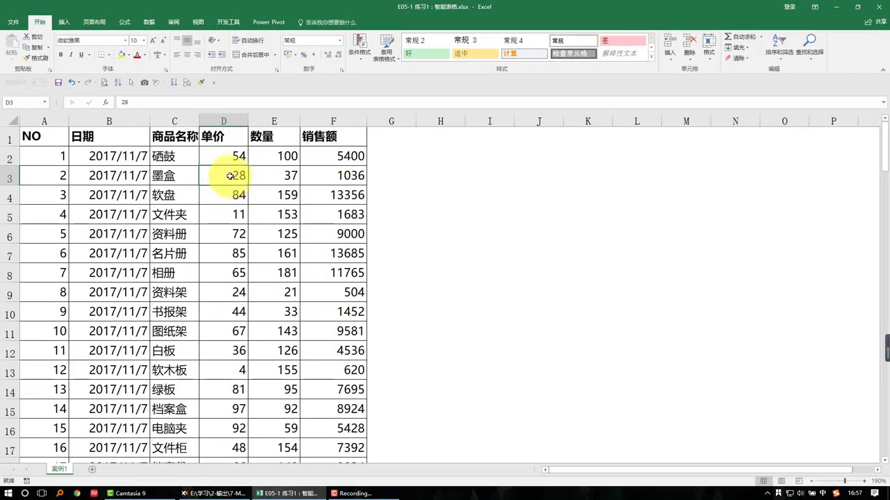
click(63, 24)
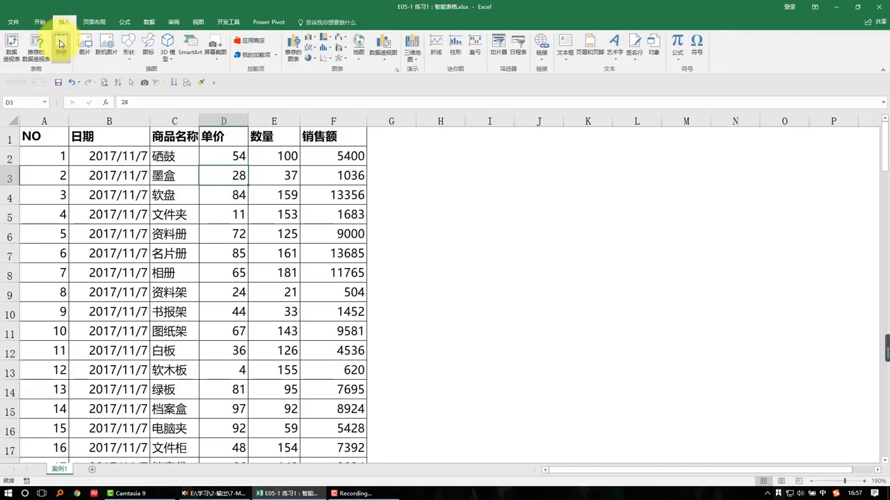
- Turn the range $A$1:$F$113 into table 表1 with headers, then check it from inside and outside
click(60, 45)
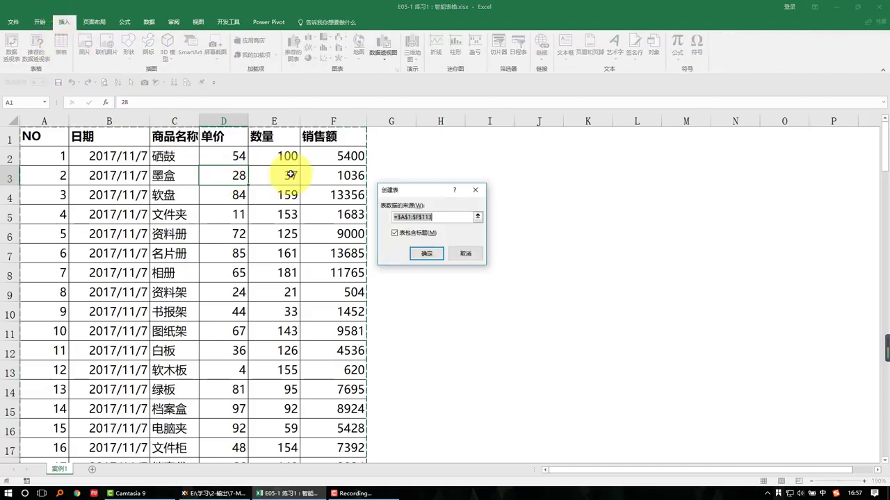
click(427, 254)
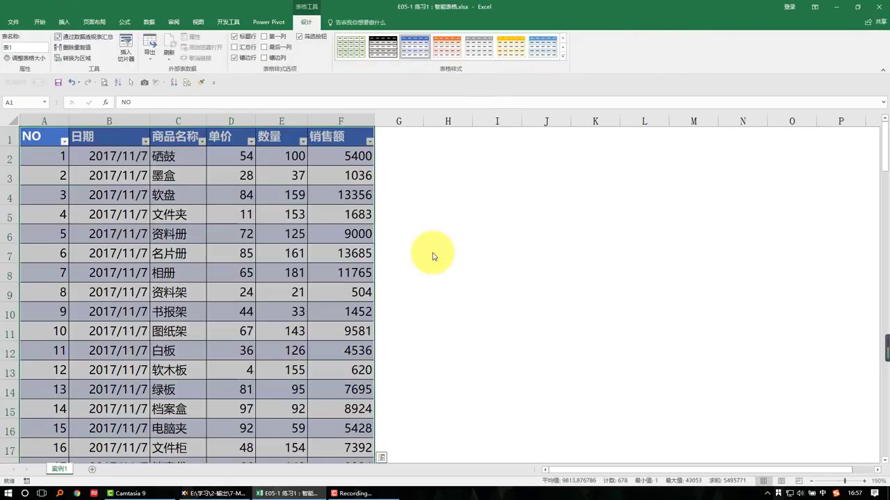
click(409, 244)
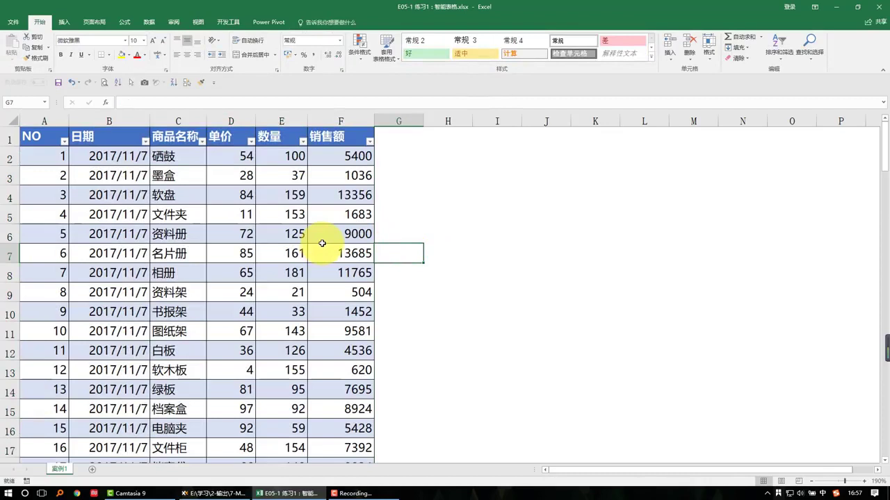
click(287, 235)
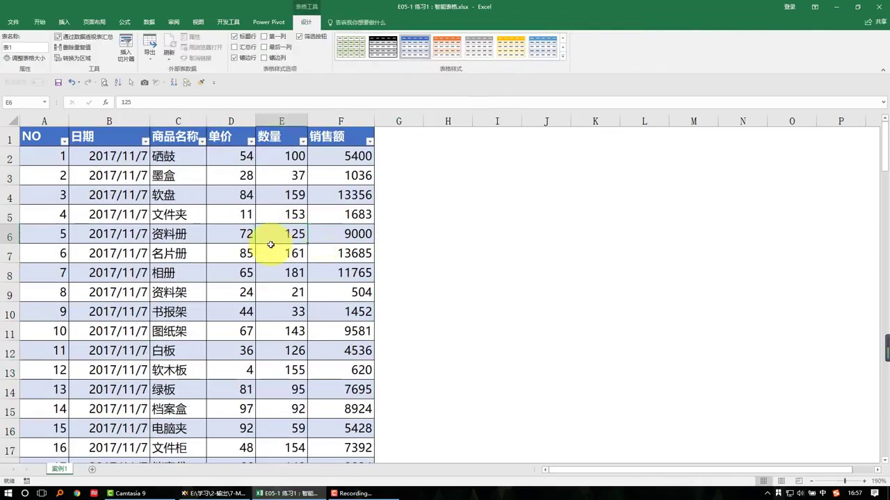
click(424, 215)
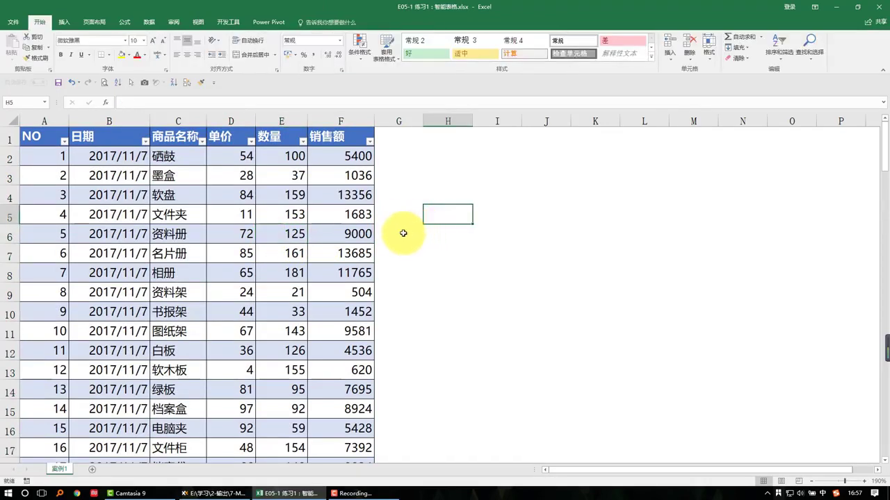
click(238, 218)
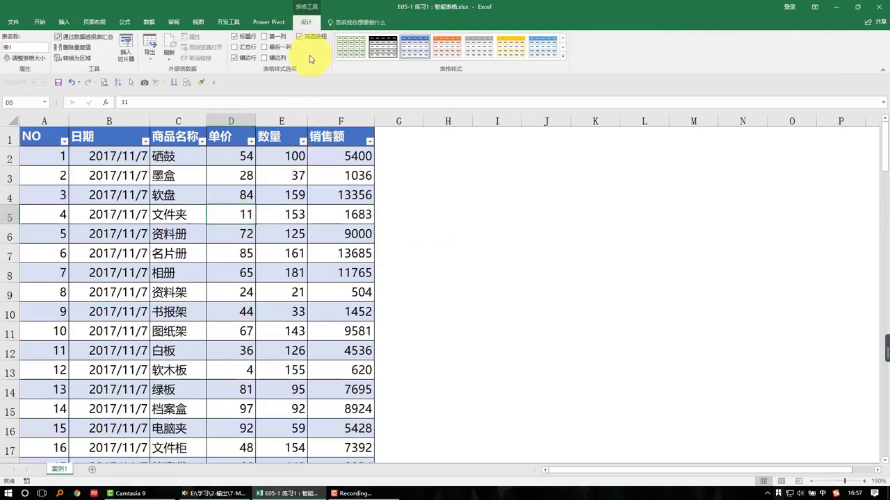
- Give table 表1 the light grey banded table style, then select formula cell F4
click(564, 56)
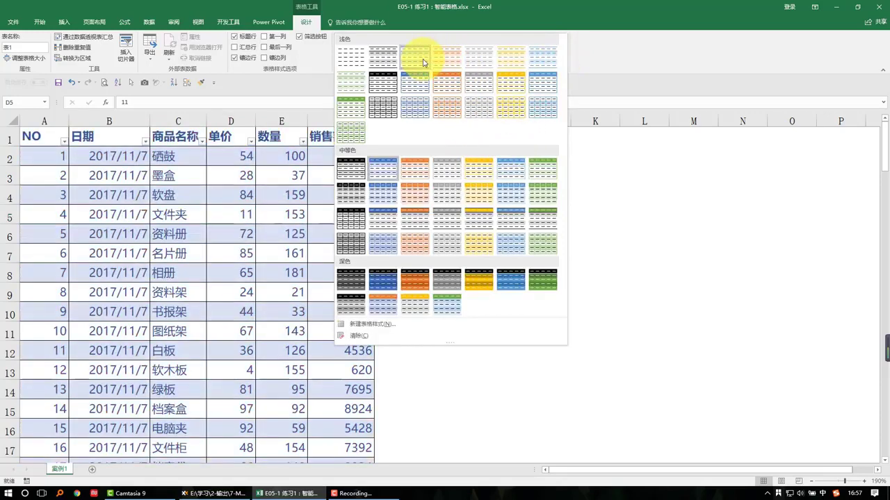
click(425, 61)
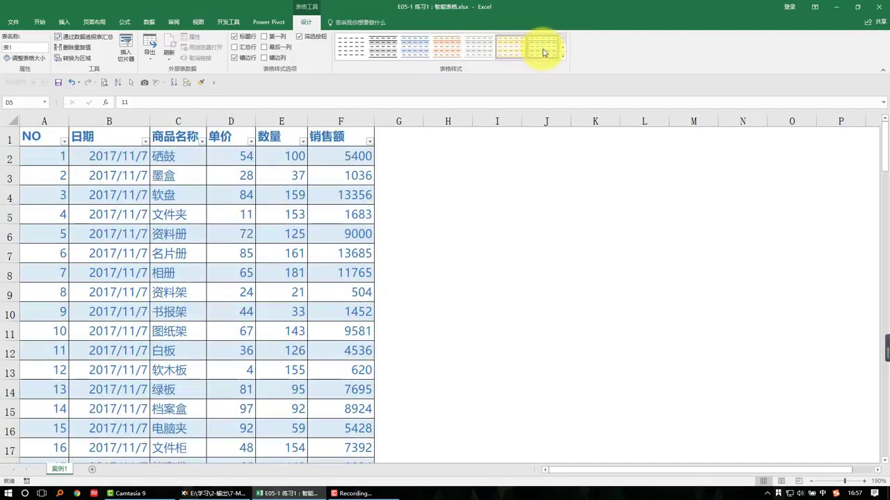
click(390, 54)
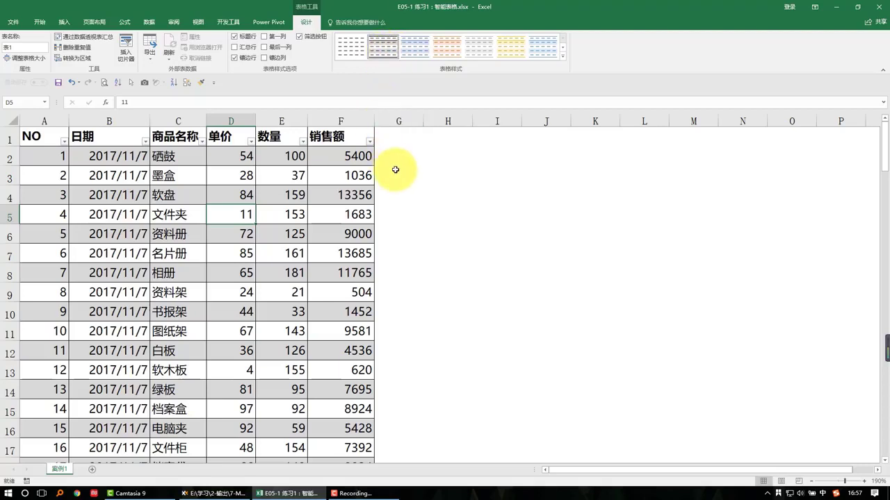
click(335, 187)
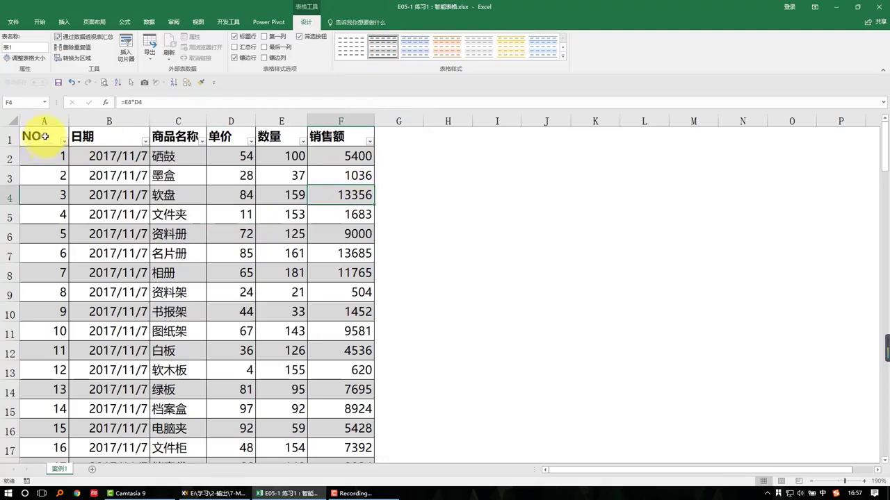
click(167, 174)
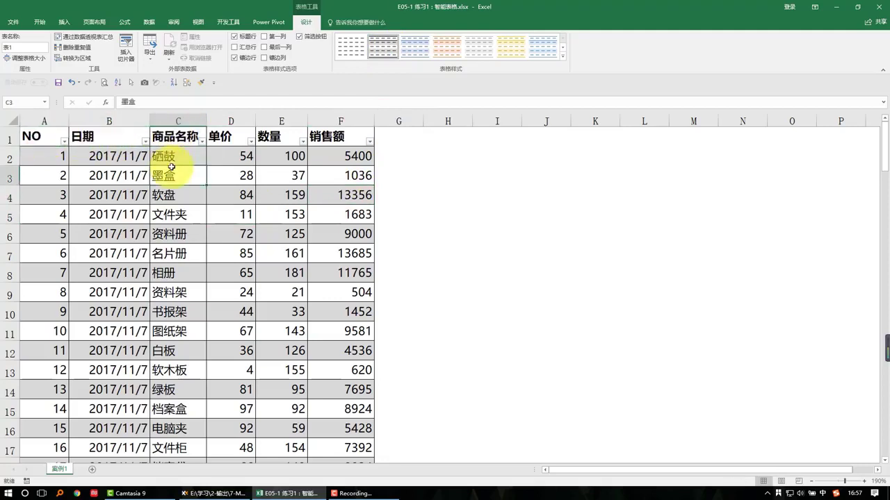
click(165, 215)
click(177, 237)
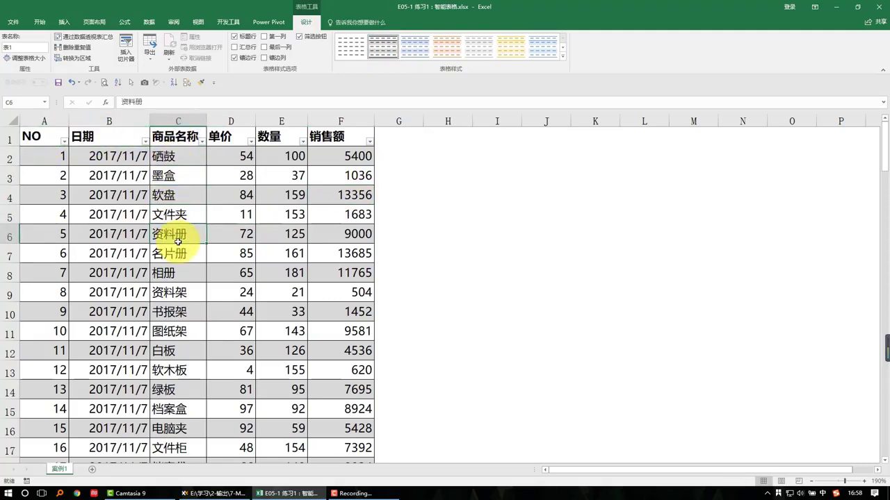
drag(47, 136, 346, 136)
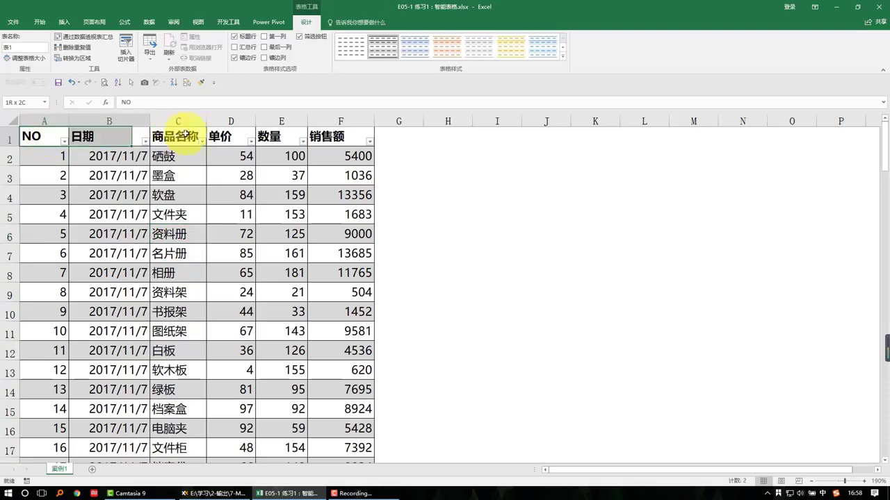
click(367, 155)
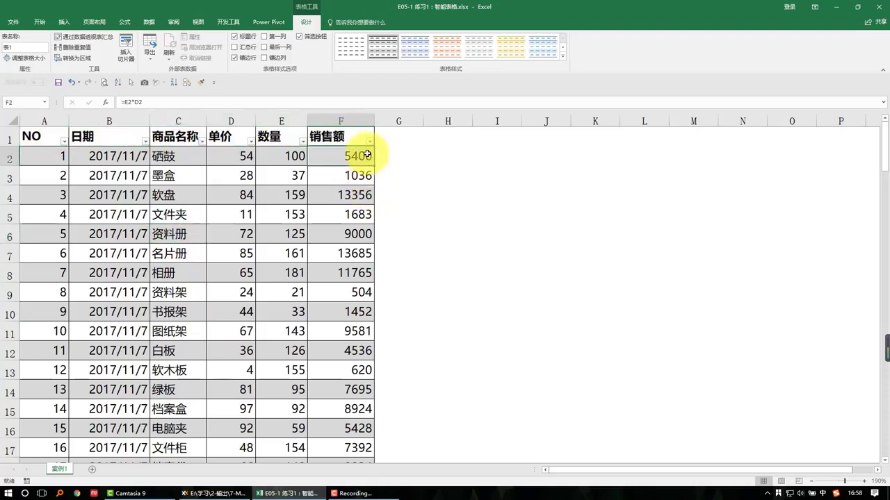
scroll(399, 200, down, 1)
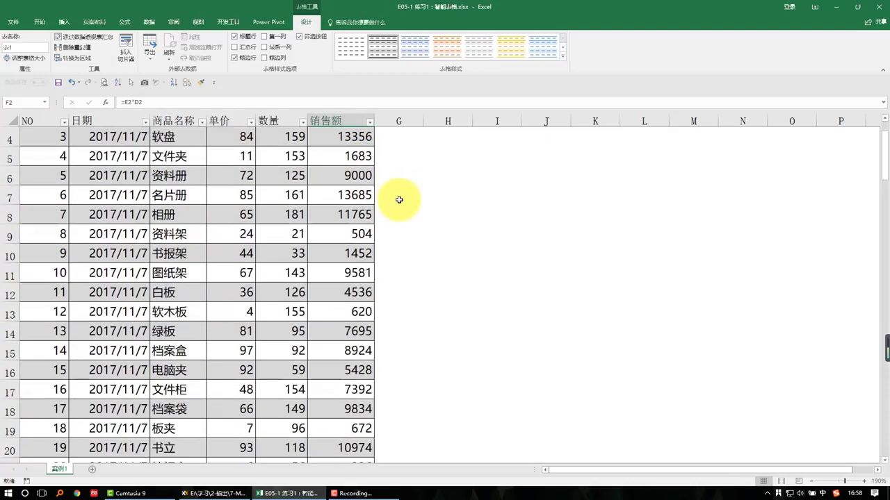
scroll(395, 199, down, 1)
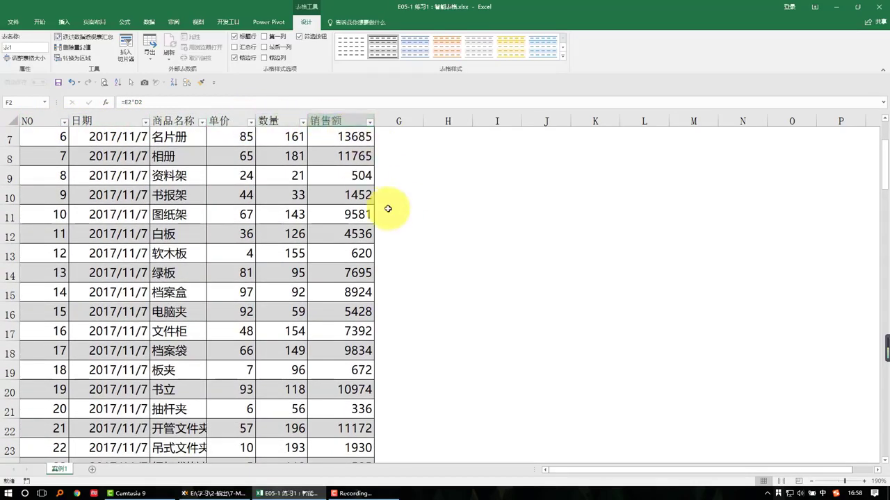
scroll(388, 210, up, 2)
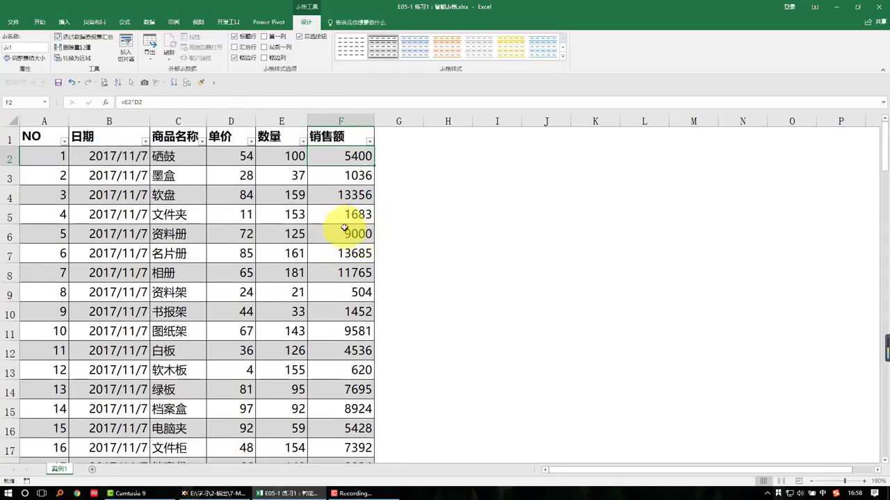
click(438, 176)
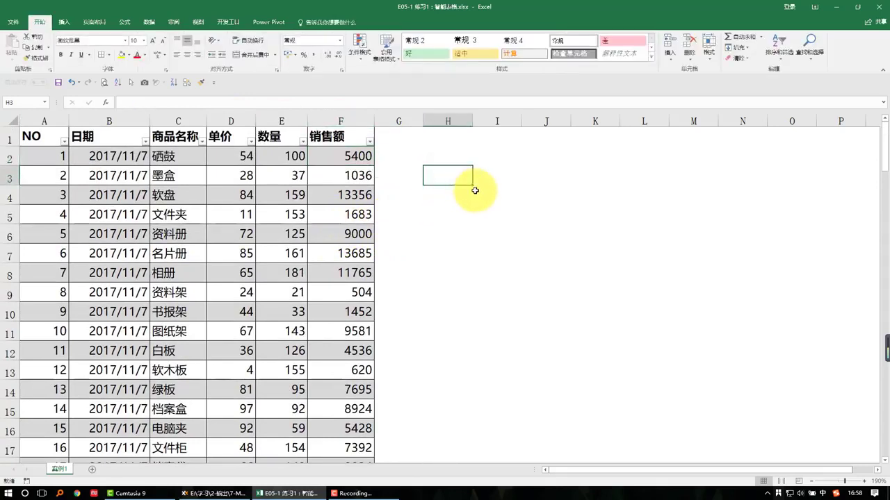
text(=)
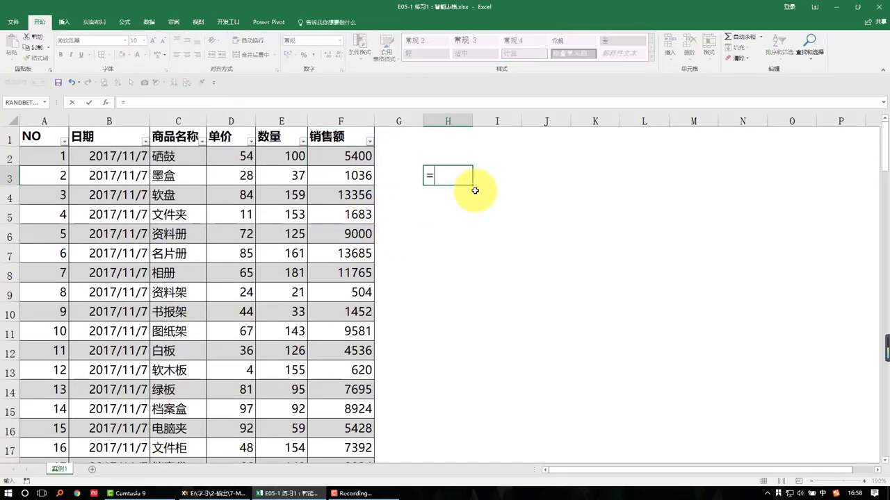
click(334, 176)
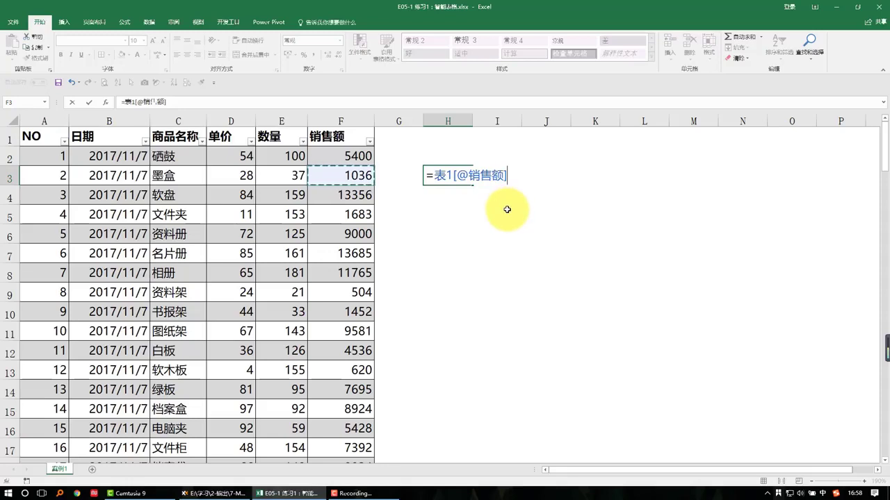
key(Escape)
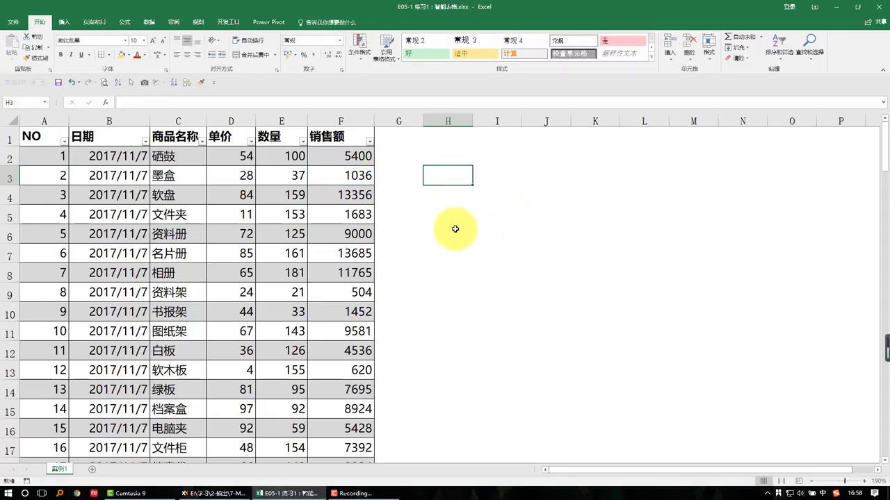
- Enter 铅笔, 小刀 and 橡皮擦 in column C from C114 so the table extends with them
scroll(455, 229, down, 5)
scroll(455, 229, down, 9)
scroll(445, 227, down, 12)
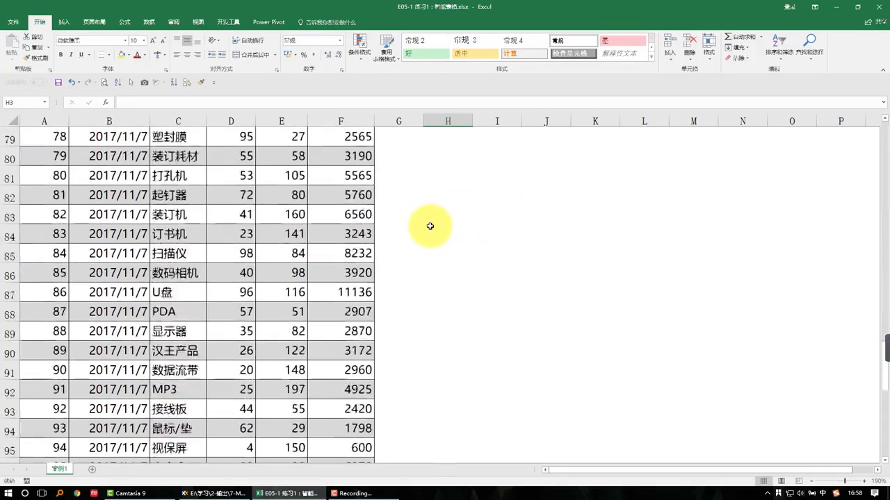
scroll(423, 226, down, 14)
scroll(413, 228, up, 4)
scroll(407, 240, up, 1)
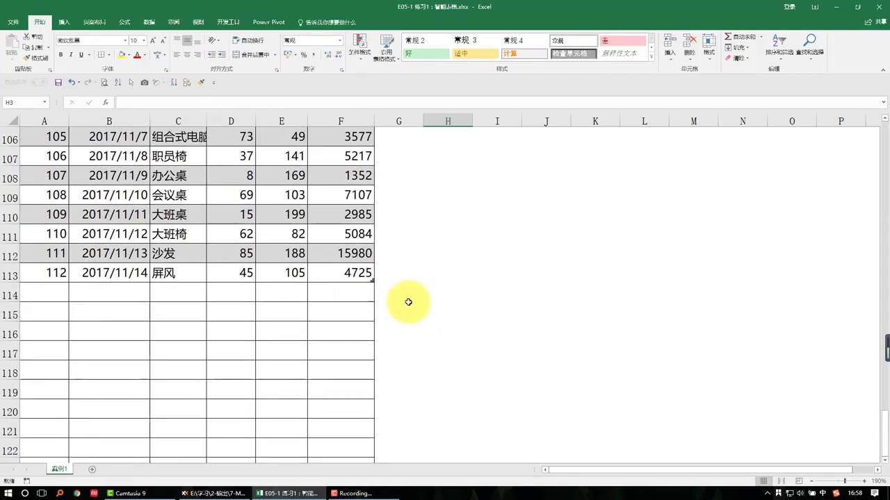
click(173, 291)
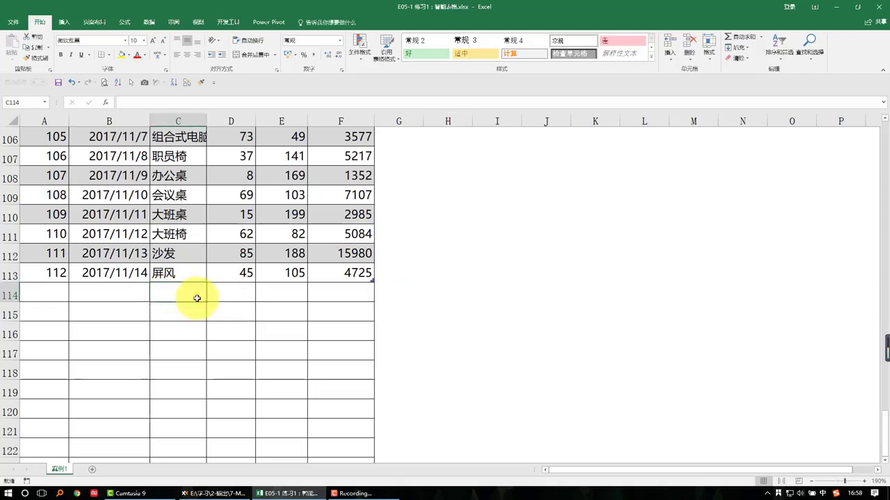
text(铅笔)
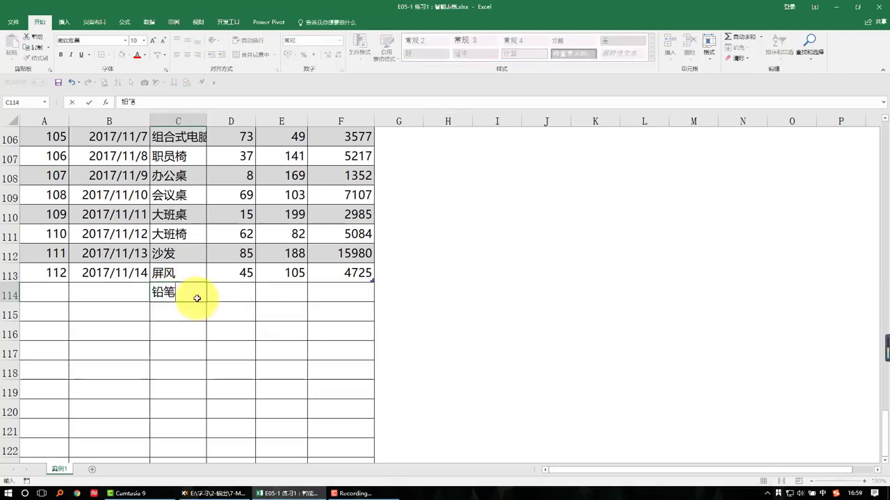
key(Return)
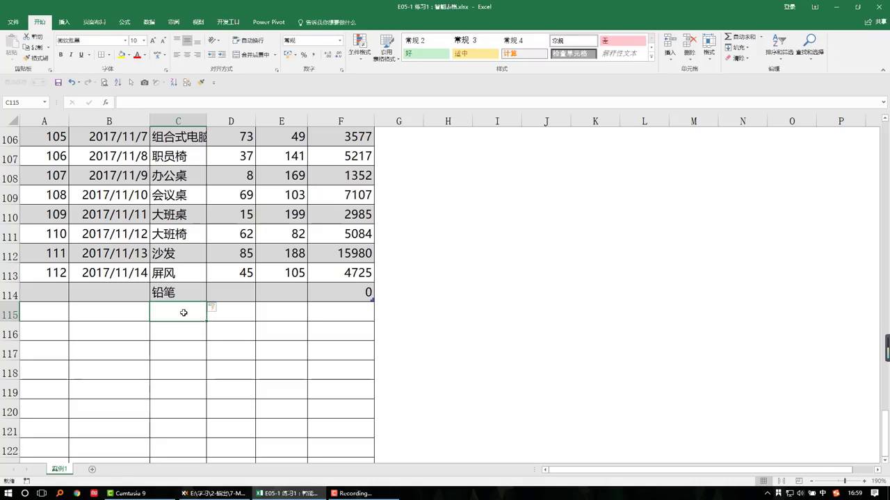
text(小刀)
key(Return)
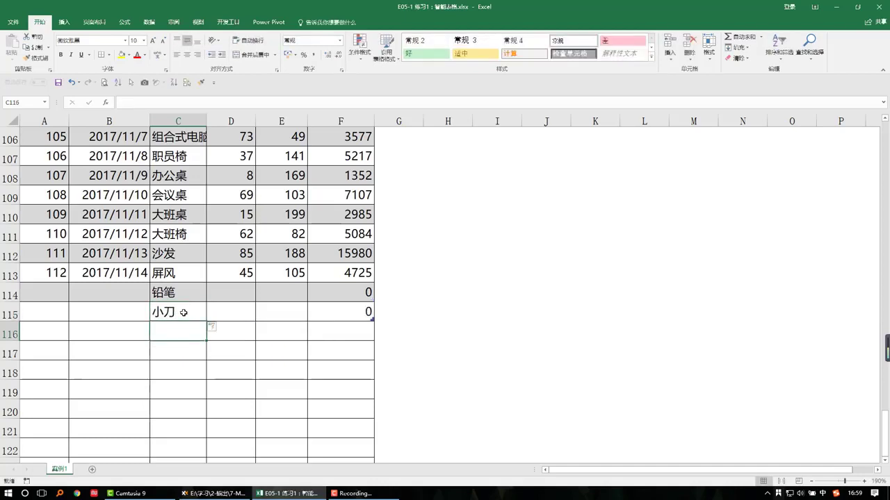
text(橡皮擦)
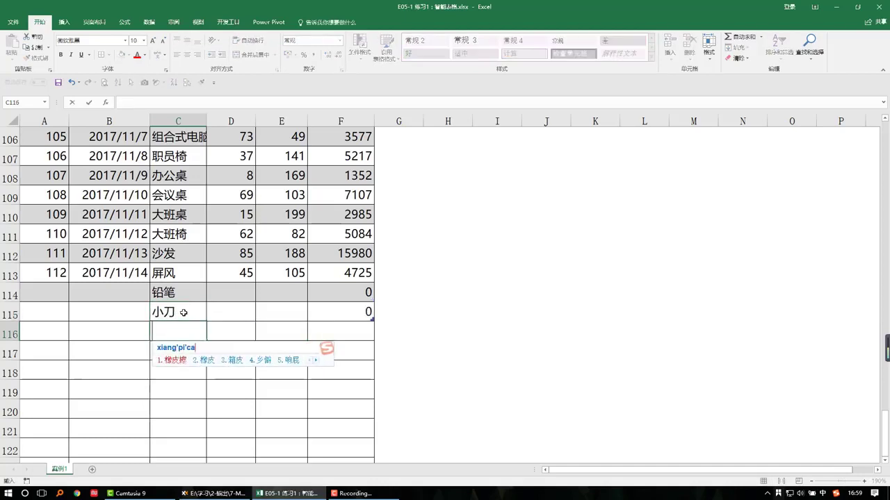
key(Return)
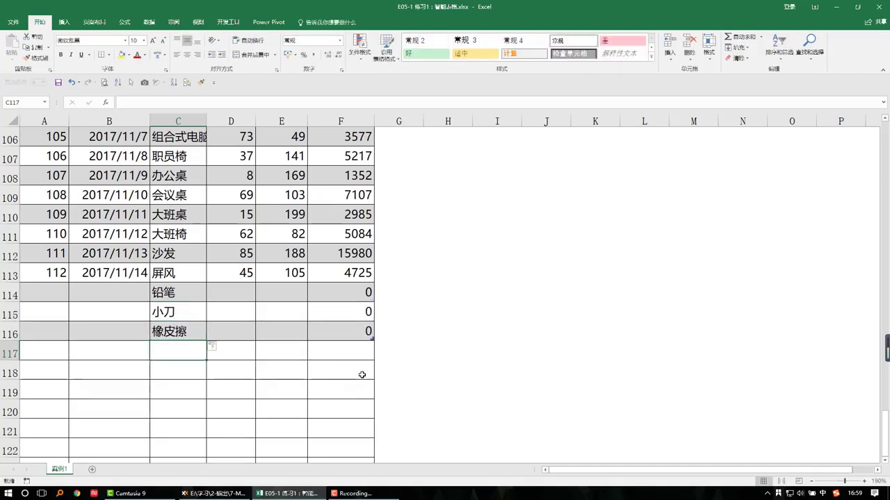
- Move off the new entries and scroll back up to the top of the table
click(362, 376)
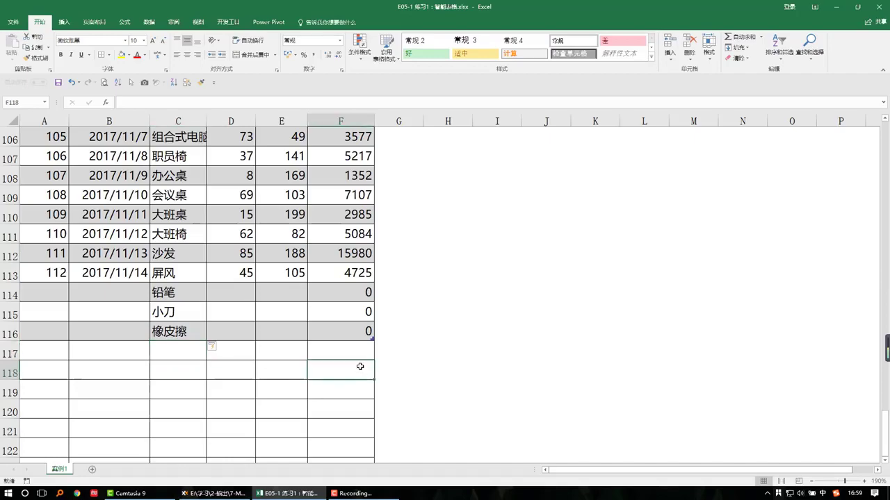
scroll(360, 367, up, 6)
scroll(360, 366, up, 6)
scroll(360, 366, up, 5)
scroll(360, 366, up, 12)
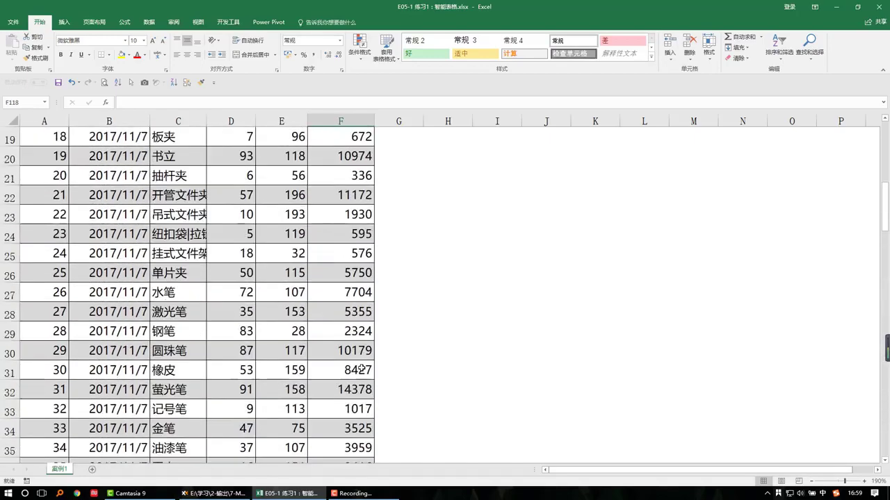
scroll(361, 369, up, 5)
scroll(361, 370, up, 2)
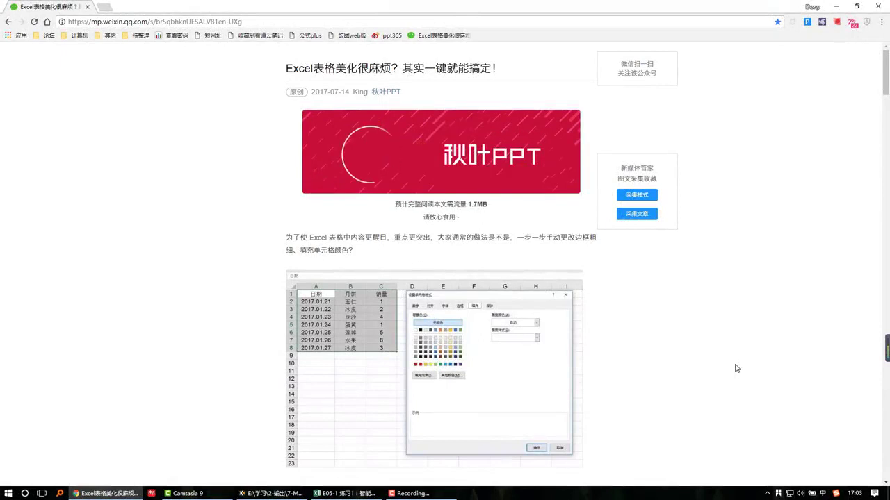
- Scroll through the article's 第1种, 第2种 and 第3种 sections on smart-table tips
scroll(736, 368, down, 1)
scroll(736, 367, up, 1)
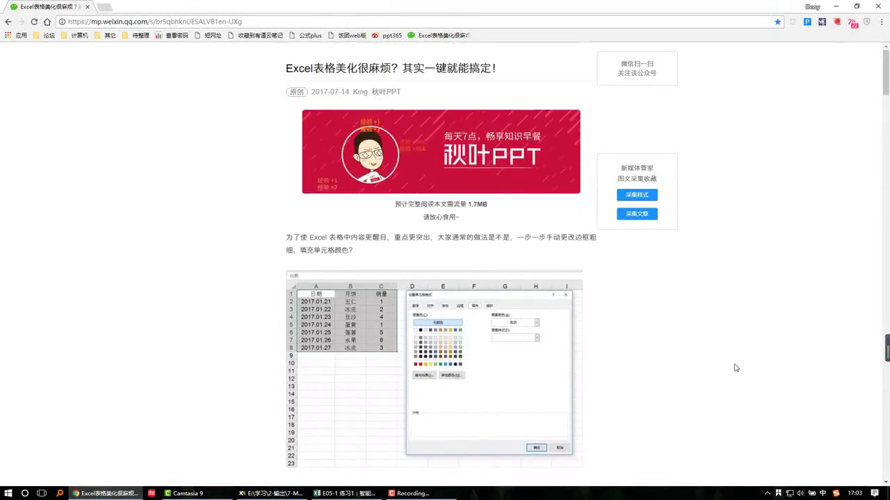
scroll(736, 368, down, 3)
scroll(733, 365, down, 1)
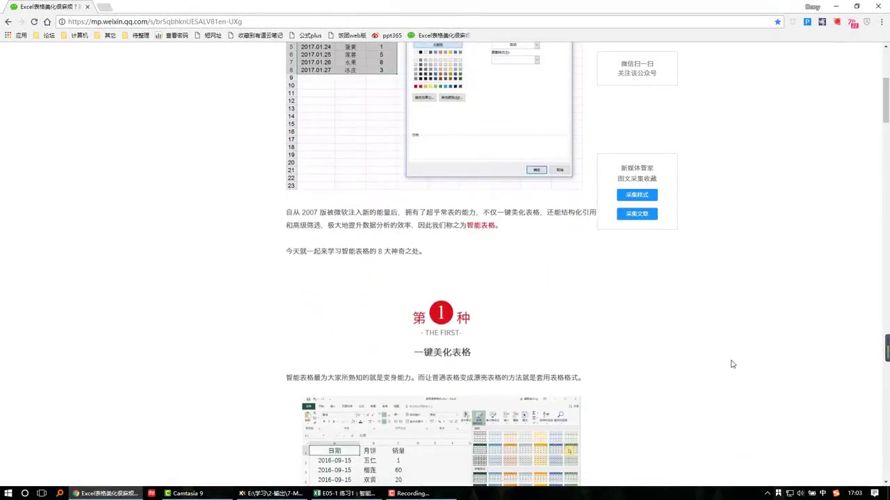
scroll(732, 364, down, 1)
scroll(700, 357, down, 1)
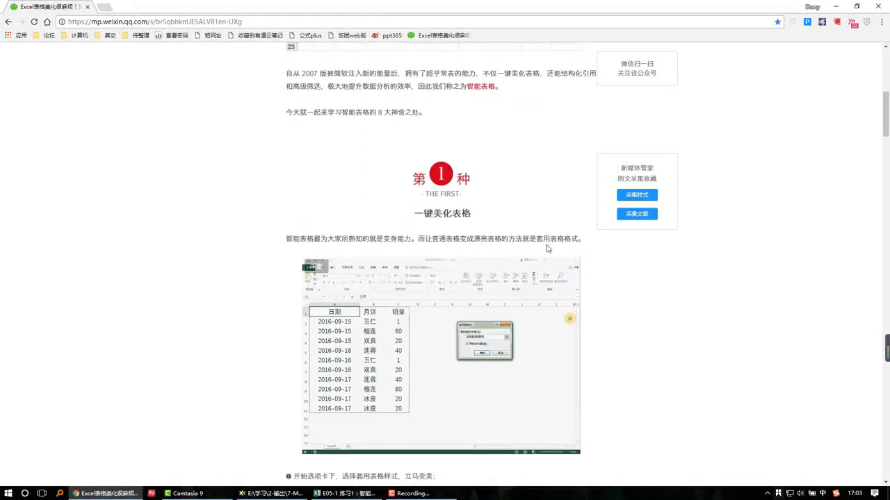
scroll(606, 279, down, 1)
scroll(606, 279, down, 2)
scroll(606, 279, down, 2)
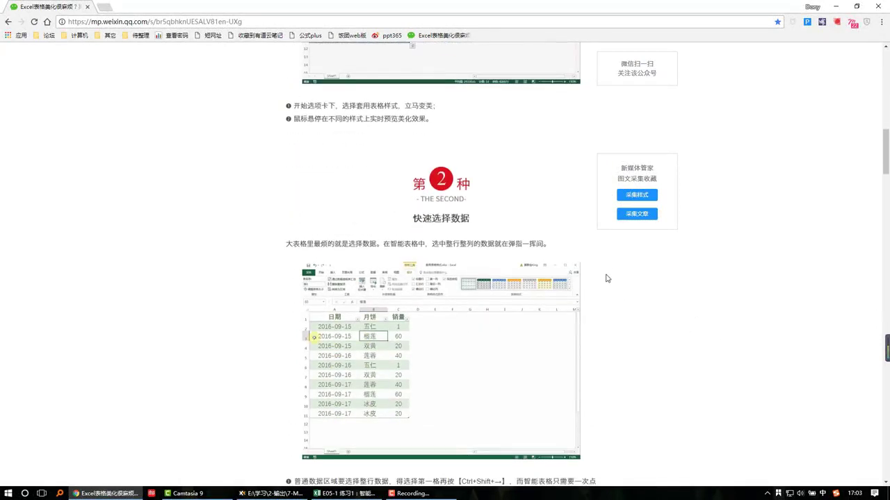
scroll(628, 279, down, 1)
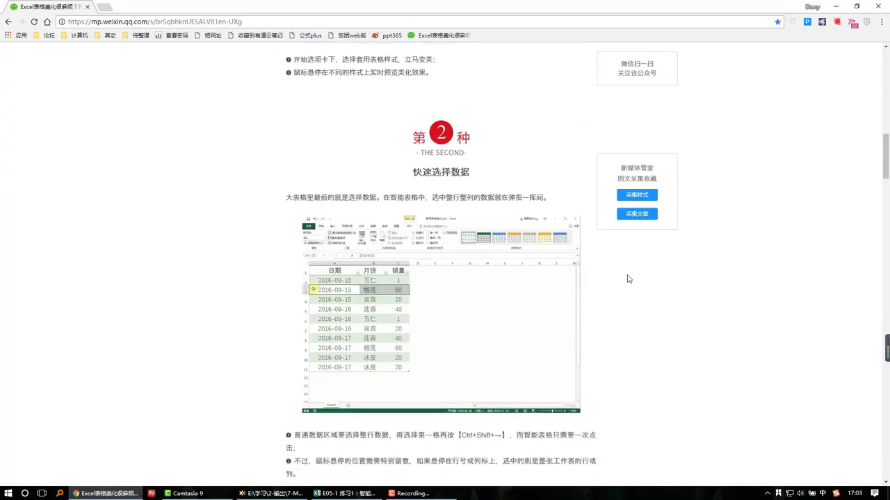
scroll(628, 279, down, 1)
scroll(627, 279, down, 3)
scroll(628, 278, down, 1)
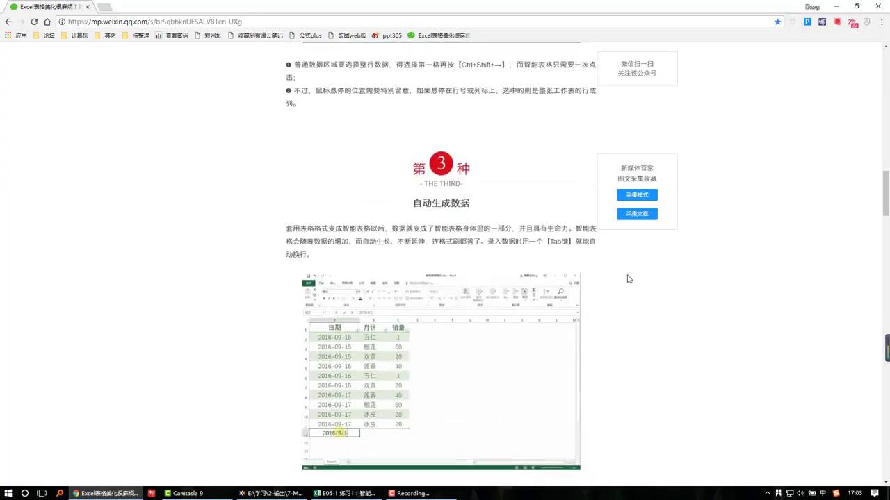
scroll(628, 279, down, 3)
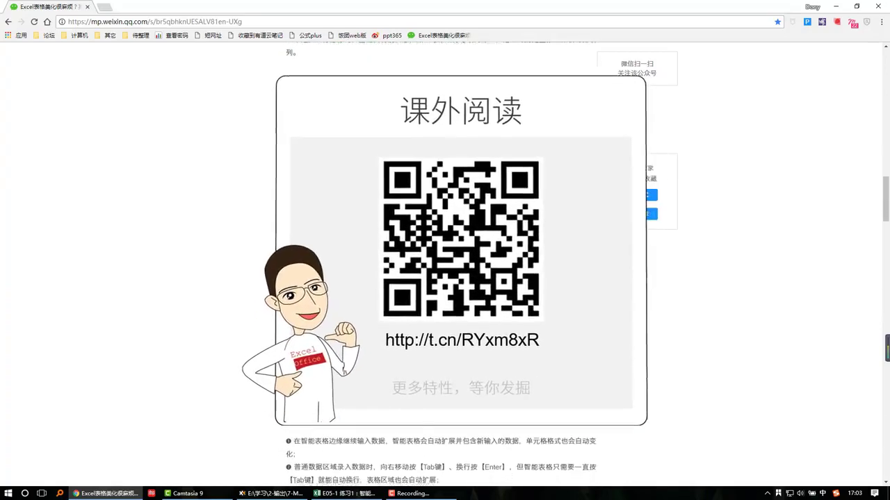
scroll(628, 278, down, 4)
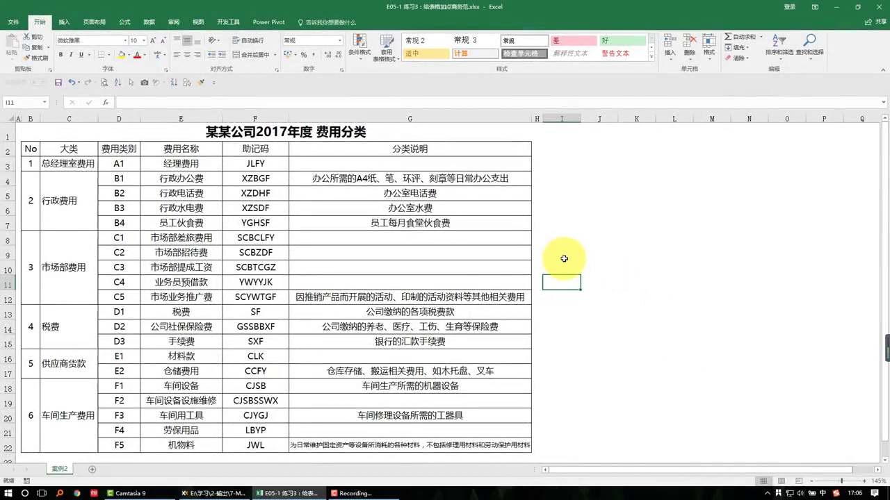
- Convert the expense table B1:G22 into a formatted table with Insert > Table and view the result
click(263, 252)
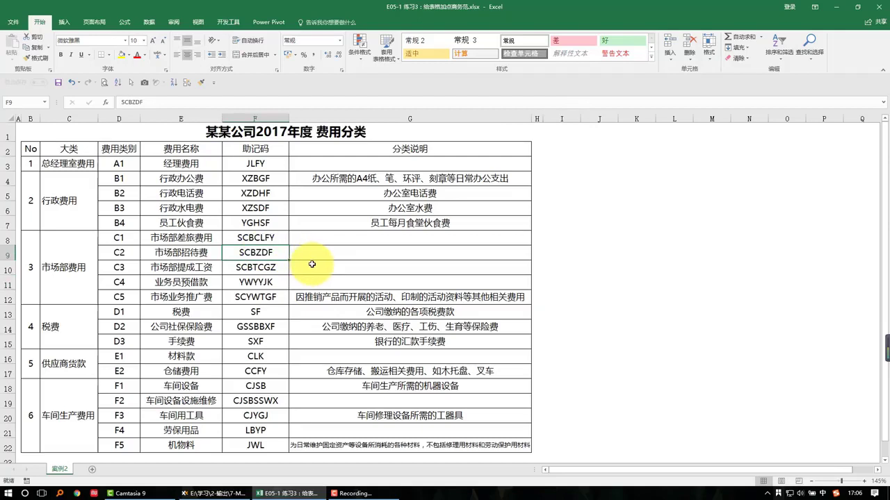
click(66, 27)
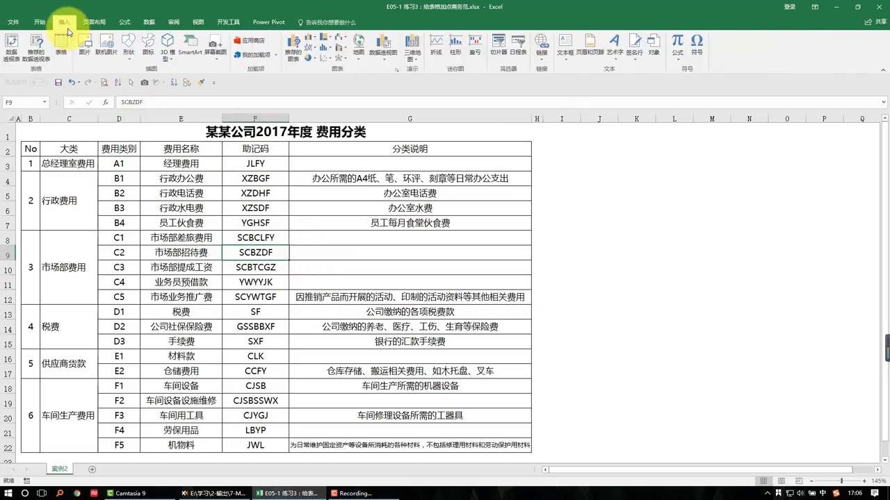
click(62, 43)
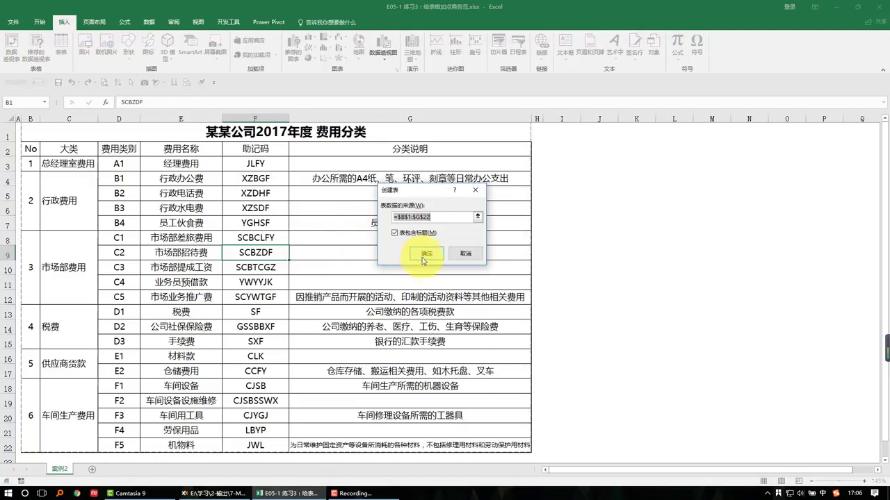
click(425, 254)
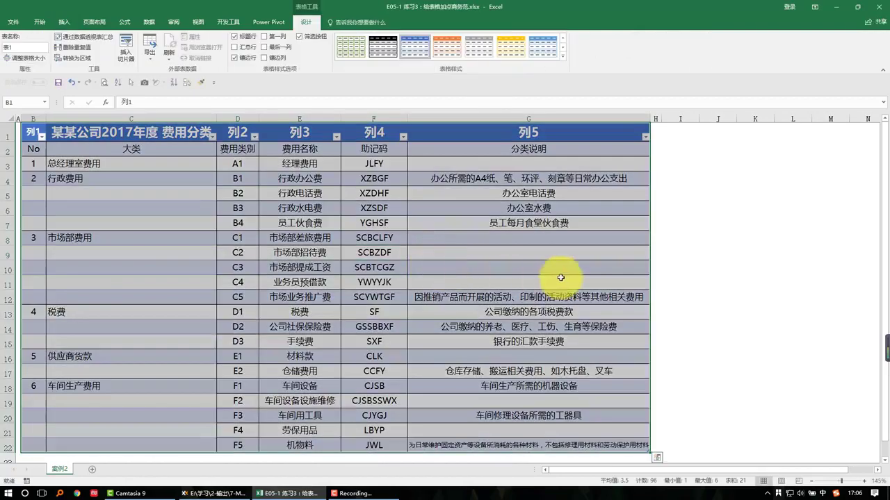
click(674, 272)
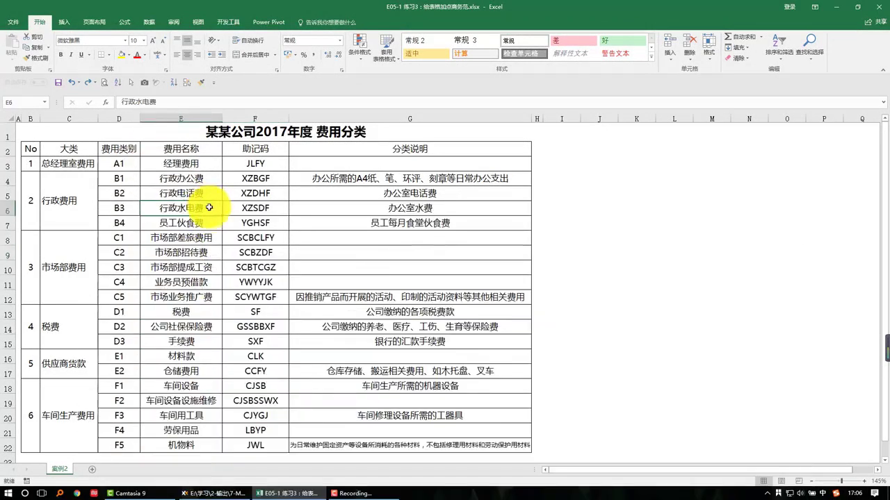
- Select the expense table from No down to G22 and apply No Border (无框线)
click(217, 210)
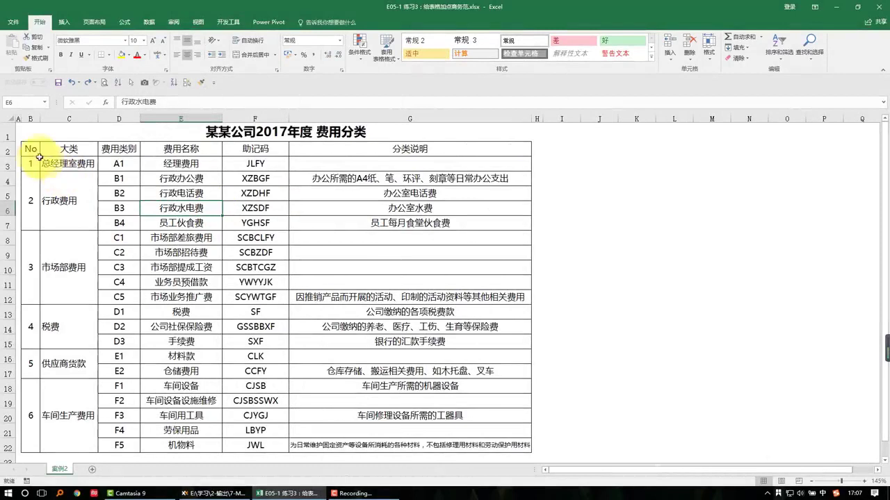
drag(31, 148, 400, 410)
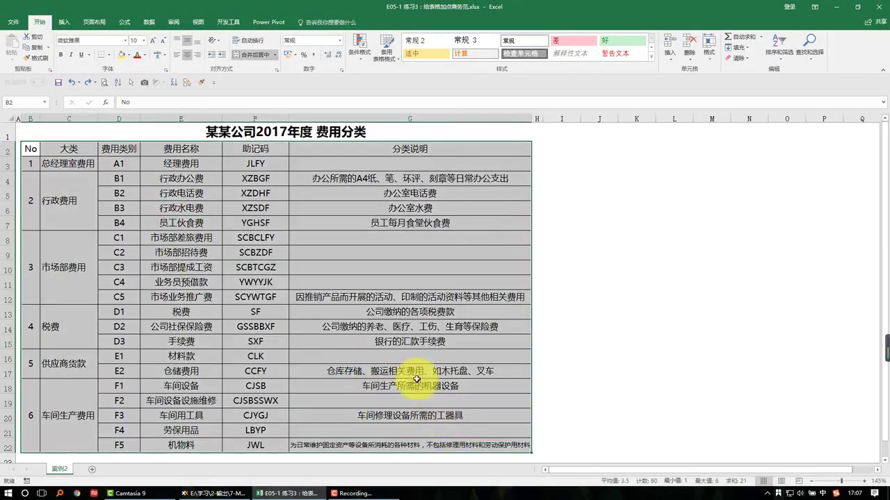
click(111, 54)
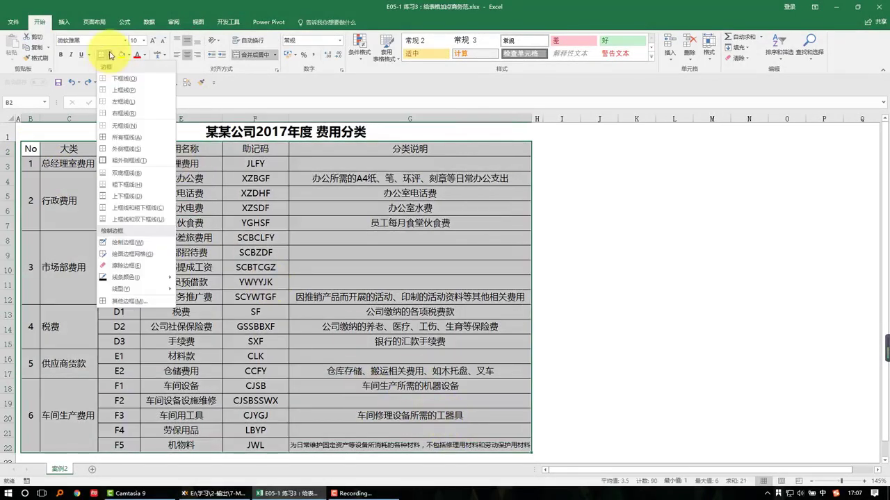
click(125, 126)
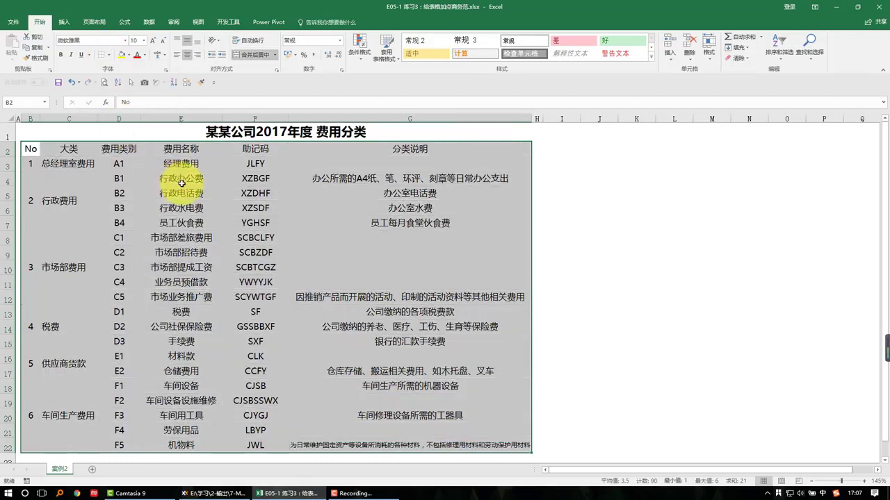
- Draw a bottom separator line under the header row B2:G2
click(556, 208)
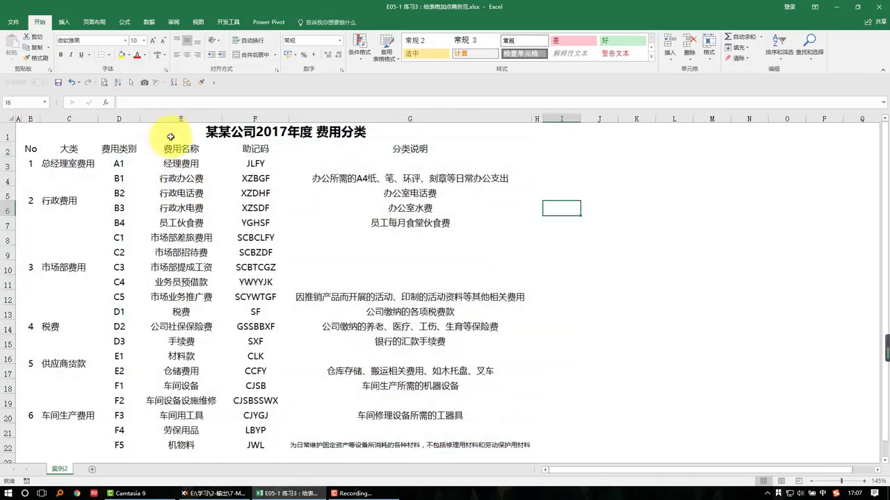
drag(30, 148, 417, 148)
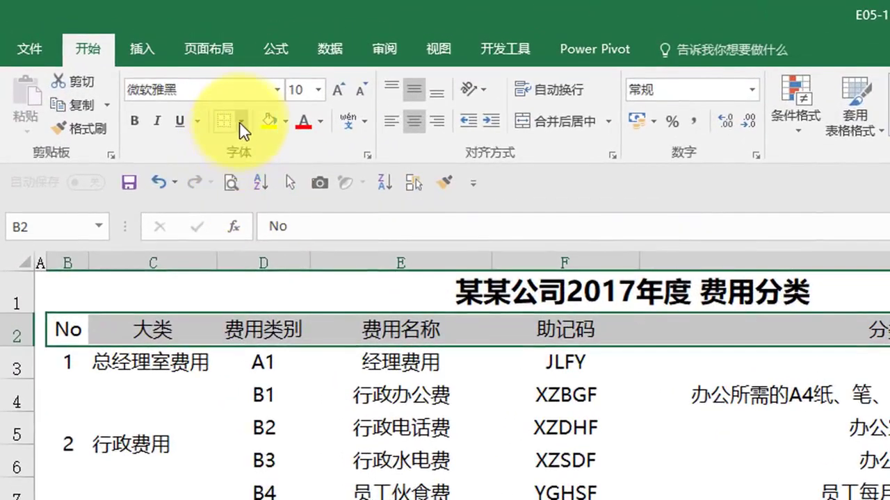
click(152, 75)
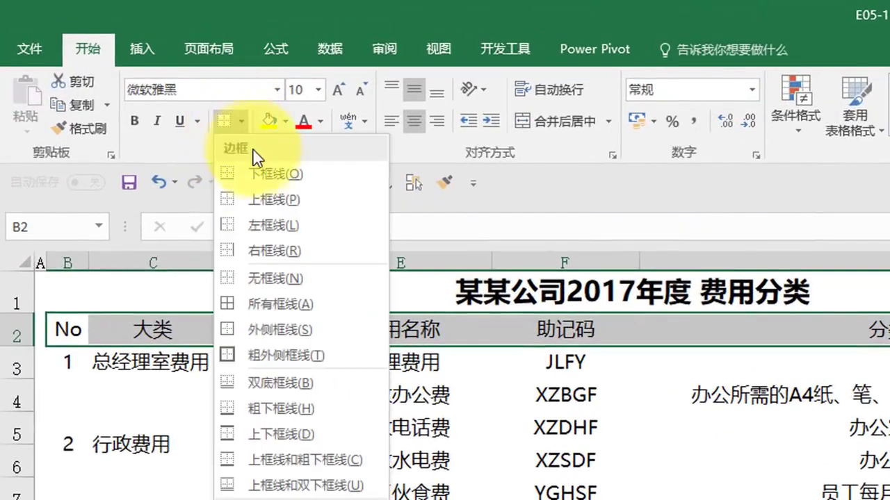
click(266, 189)
- Add bottom separator lines under the tax and marketing (市场部费用) expense groups
drag(82, 366, 830, 367)
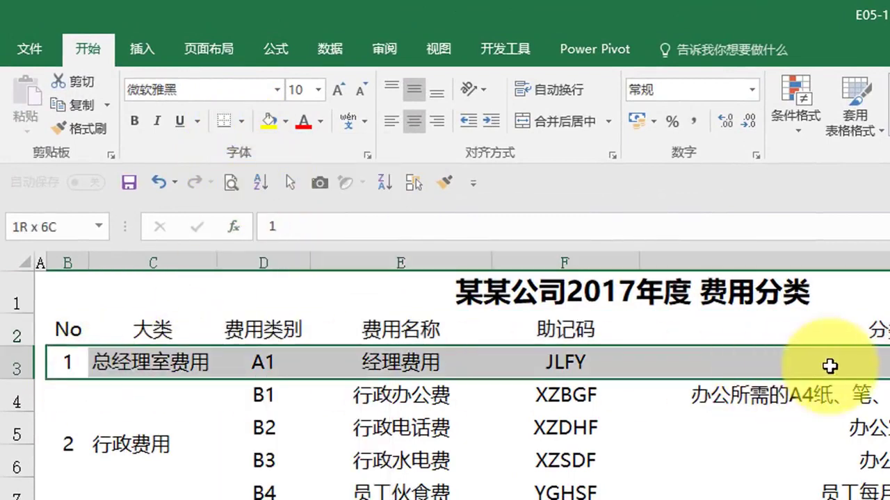
drag(68, 330, 565, 330)
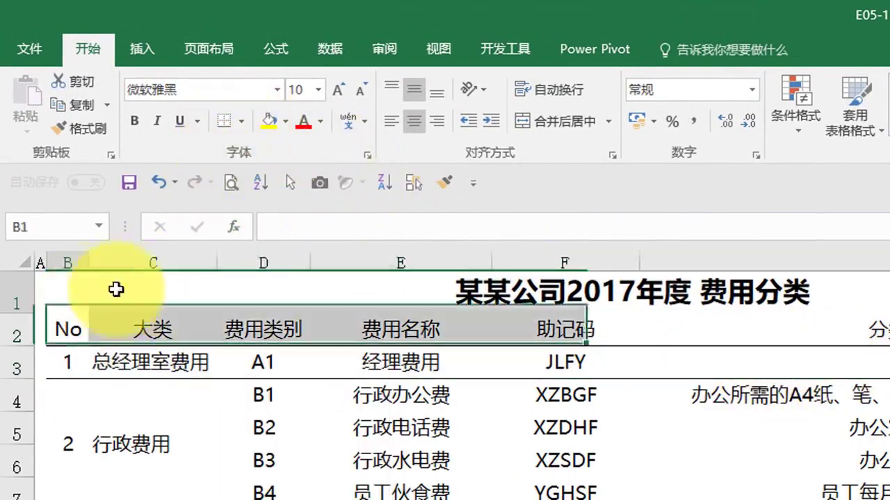
drag(116, 289, 507, 285)
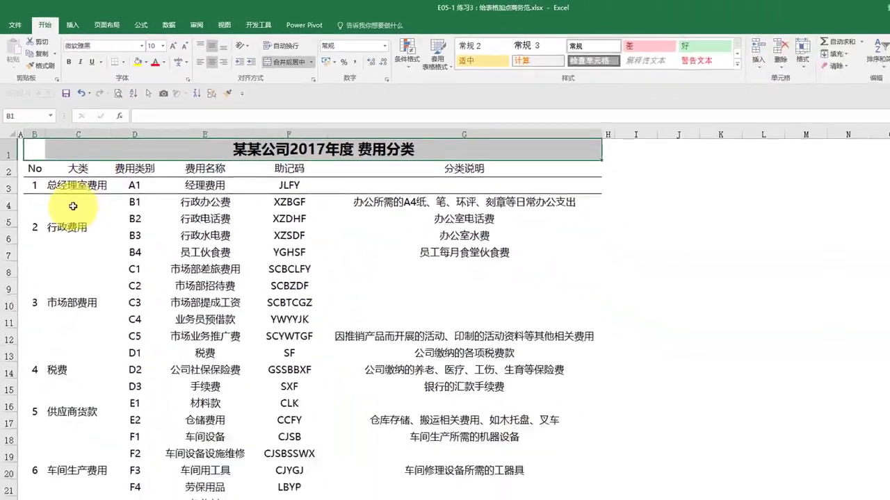
drag(30, 179, 417, 223)
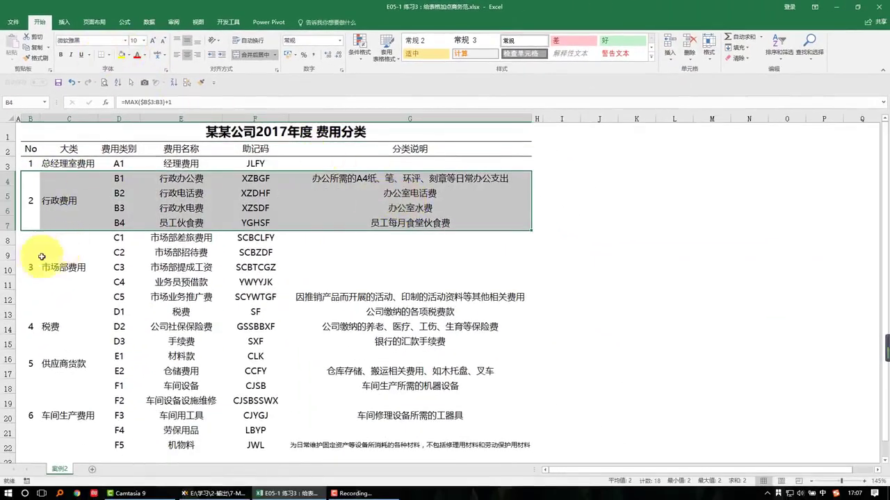
drag(42, 256, 410, 344)
click(101, 55)
drag(35, 271, 410, 299)
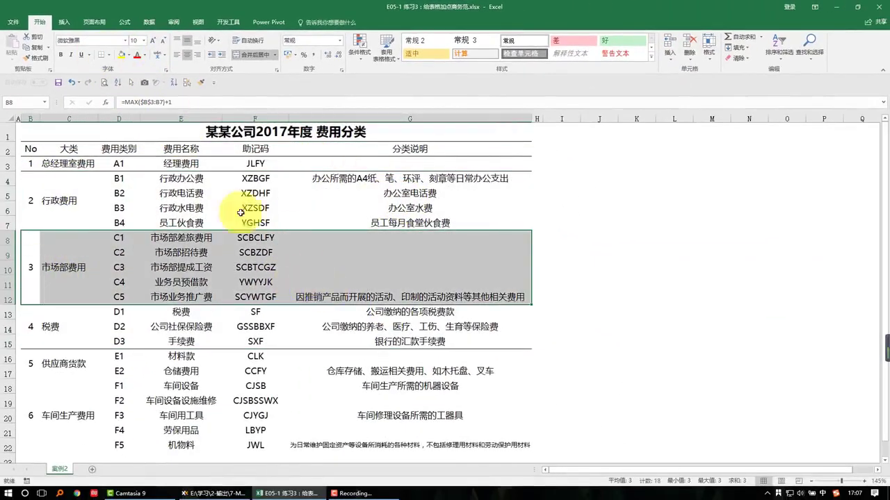
click(101, 55)
- Add bottom separator lines under the supplier and workshop groups, down to row 22
scroll(83, 260, down, 1)
drag(31, 323, 403, 309)
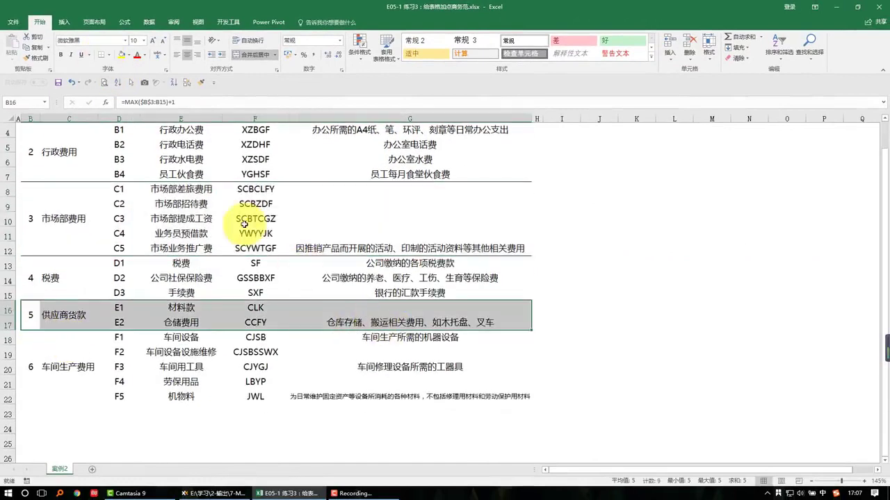
drag(31, 339, 452, 393)
click(101, 55)
scroll(244, 314, up, 1)
click(254, 251)
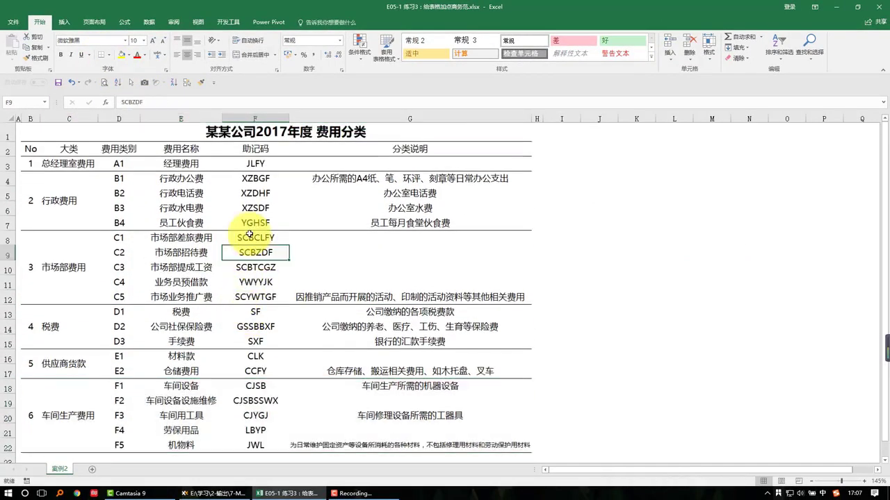
click(251, 237)
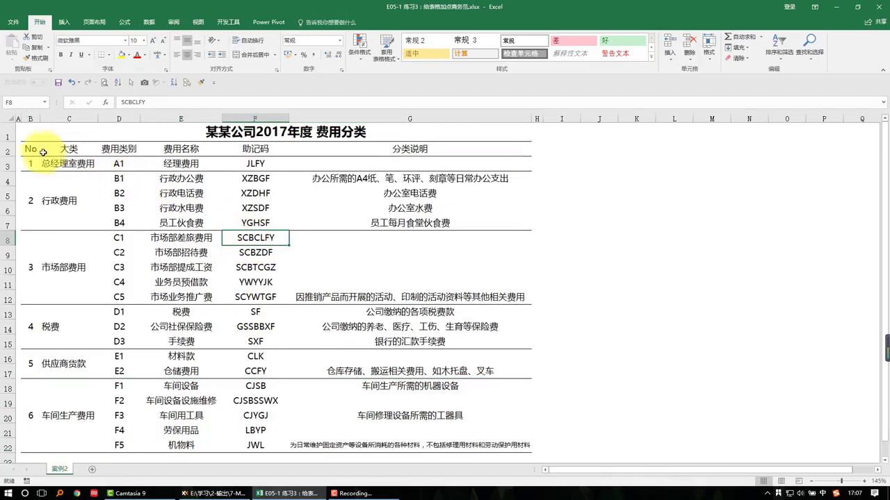
- Left-align all text in the table from the header to row 22, then deselect to check
drag(32, 149, 500, 445)
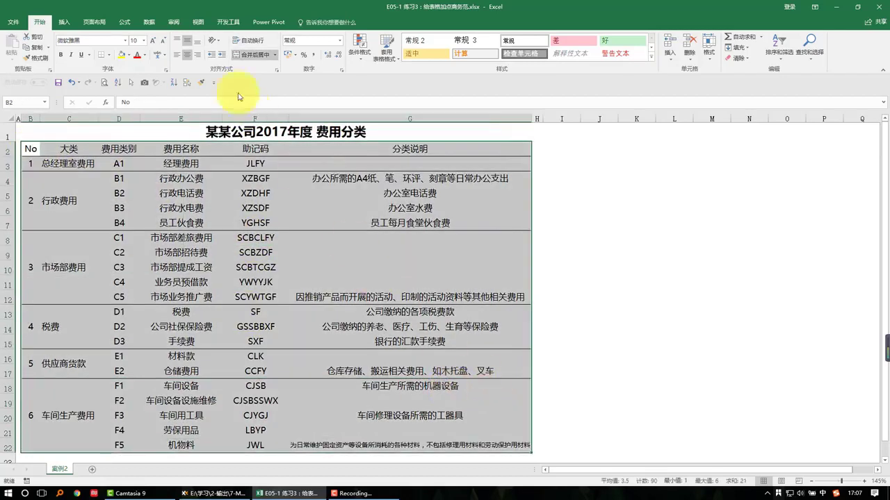
click(176, 55)
drag(207, 221, 219, 223)
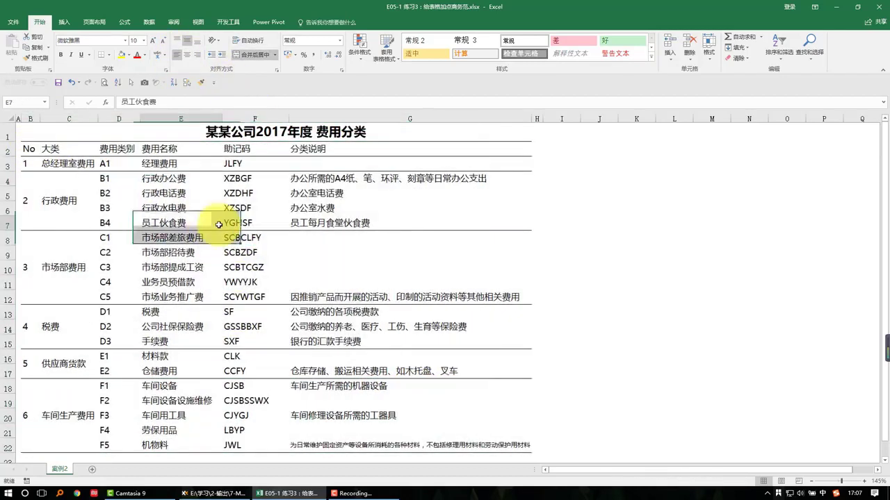
click(218, 223)
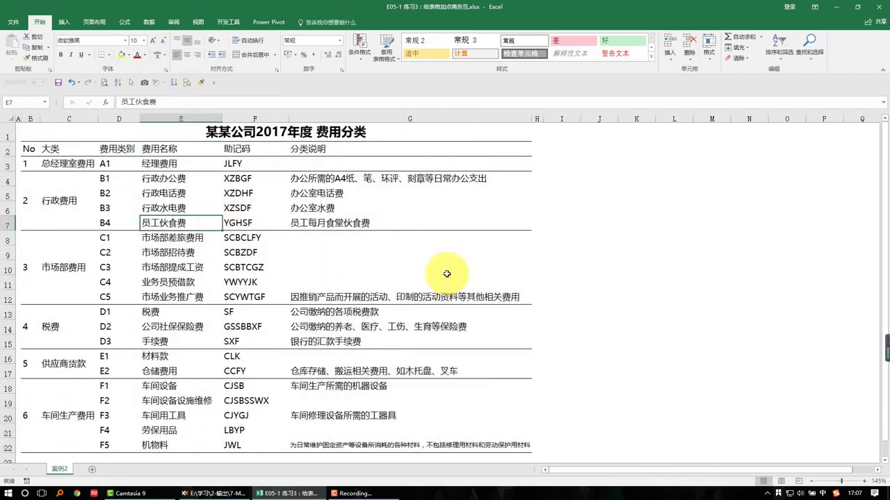
click(575, 275)
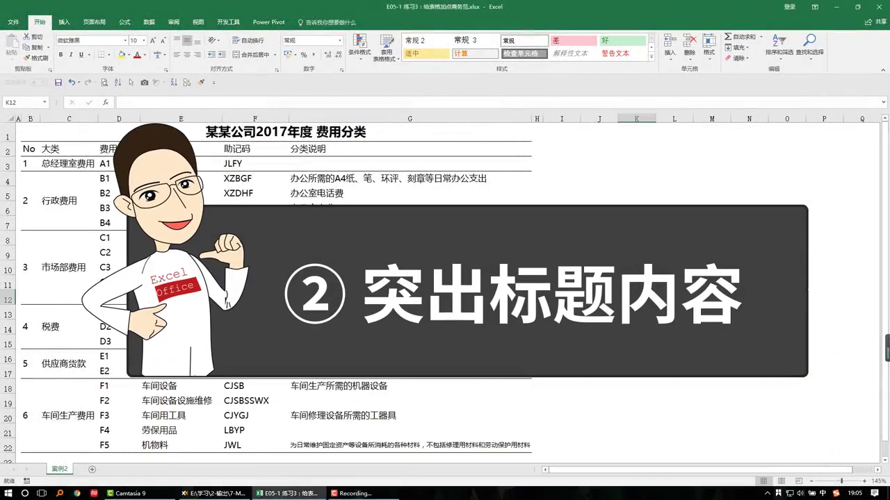
- Select the header row B2:G2 and bring up the Fill Color palette for it
click(571, 271)
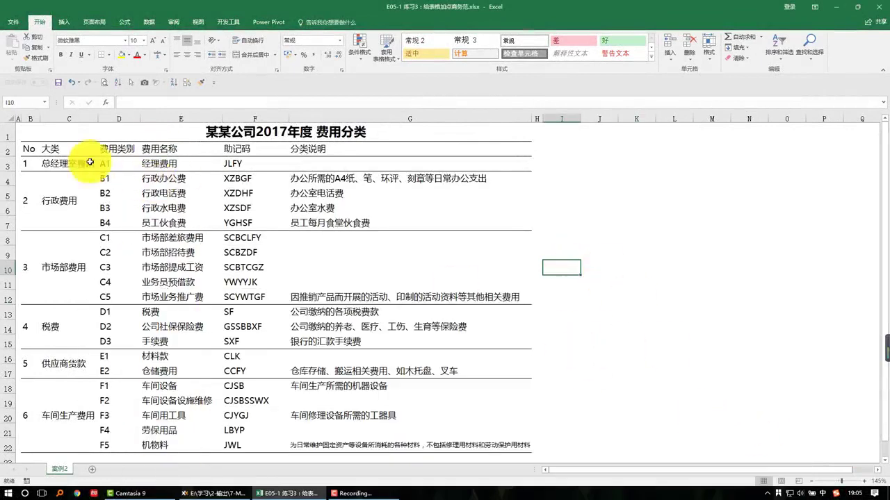
click(31, 148)
drag(56, 148, 425, 148)
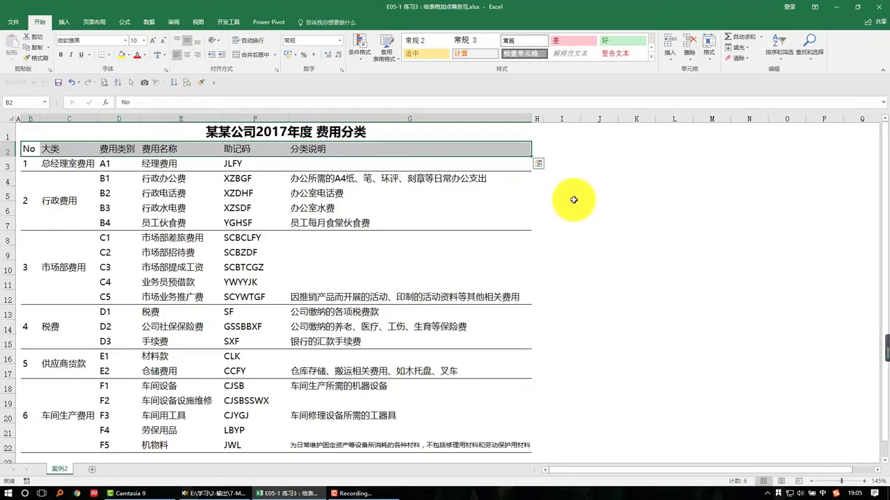
click(571, 206)
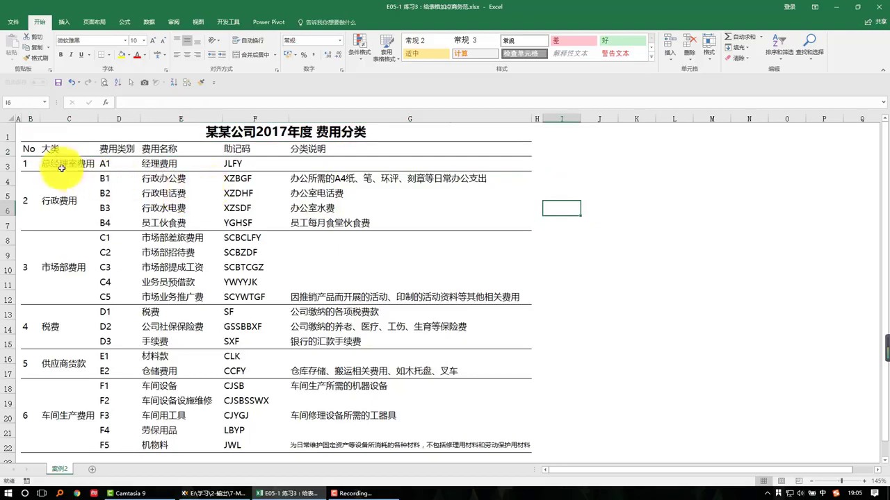
drag(27, 148, 422, 149)
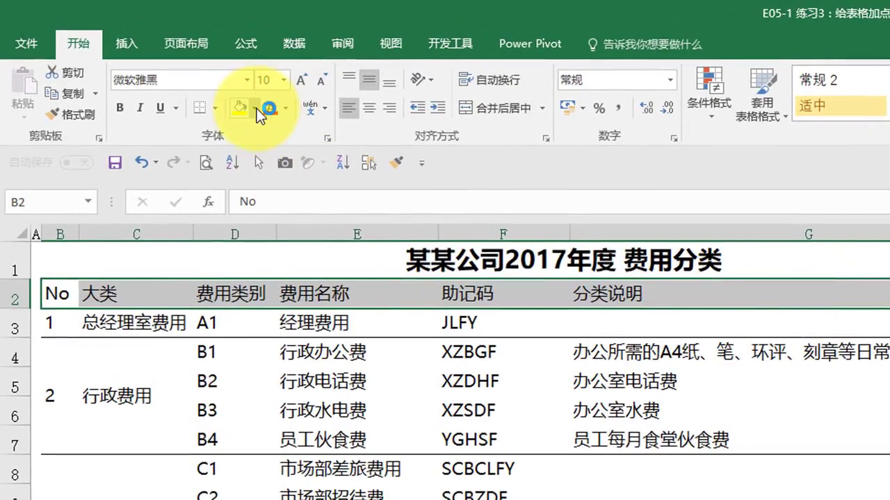
click(256, 109)
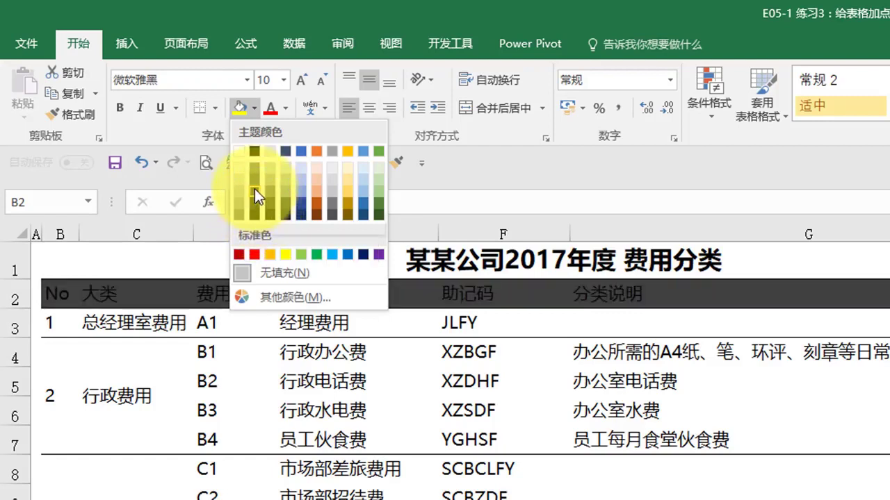
- Fill header row B2:G2 with dark grey and make its text white
click(254, 188)
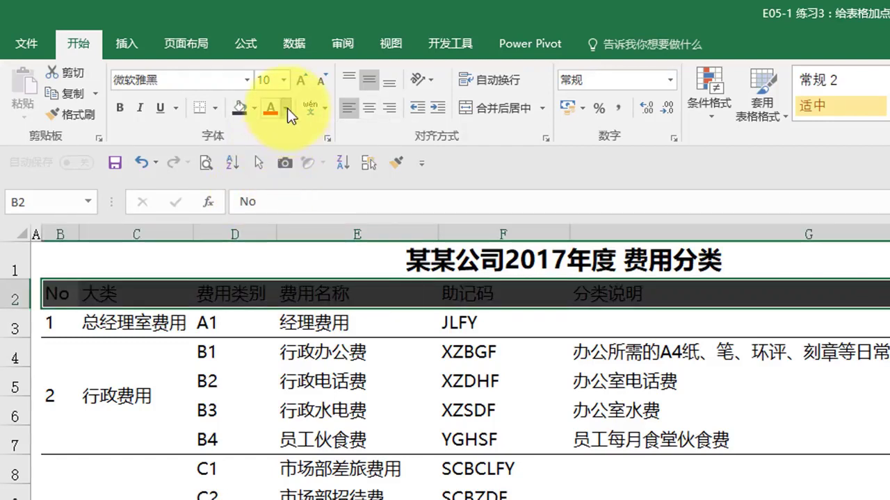
click(285, 108)
click(271, 174)
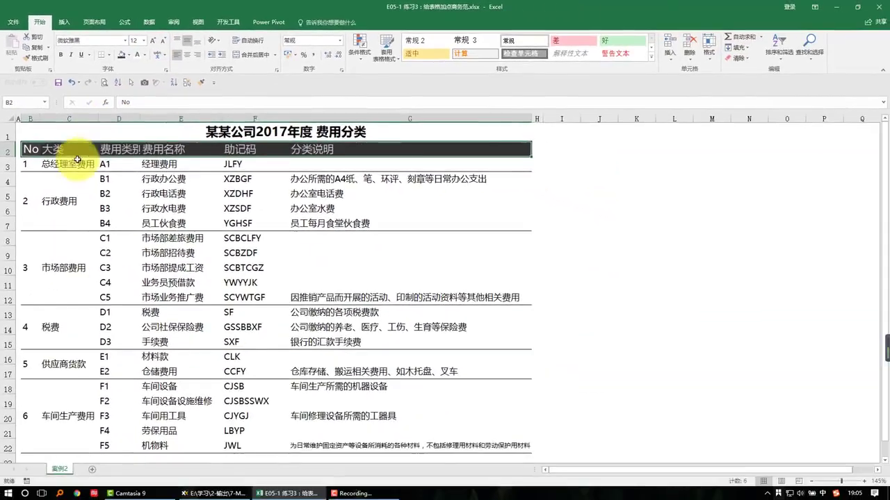
click(73, 149)
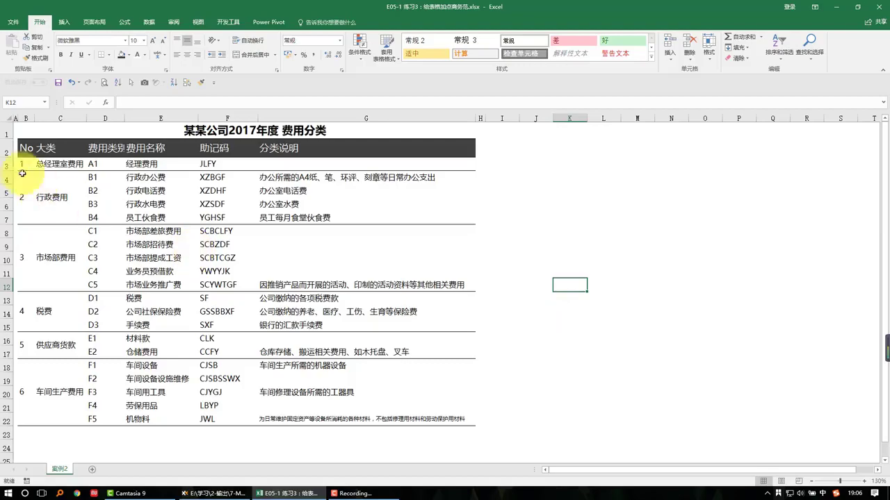
- Set the height of data rows 3 to 22 to 23.25
mouse_move(7, 165)
mouse_down()
mouse_move(16, 372)
mouse_move(8, 417)
mouse_up()
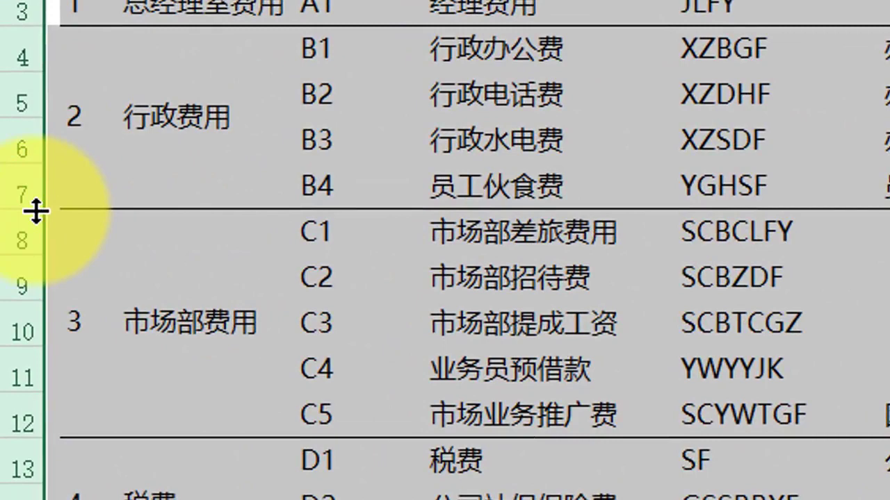
drag(36, 210, 36, 228)
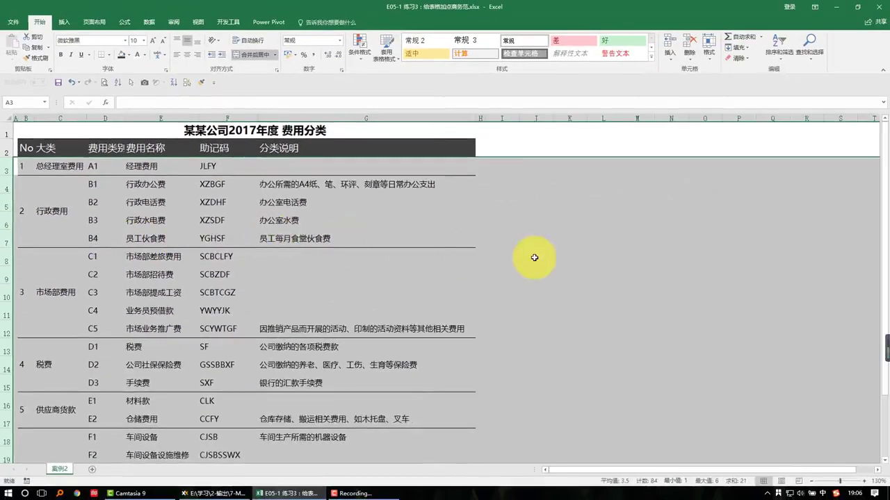
click(520, 256)
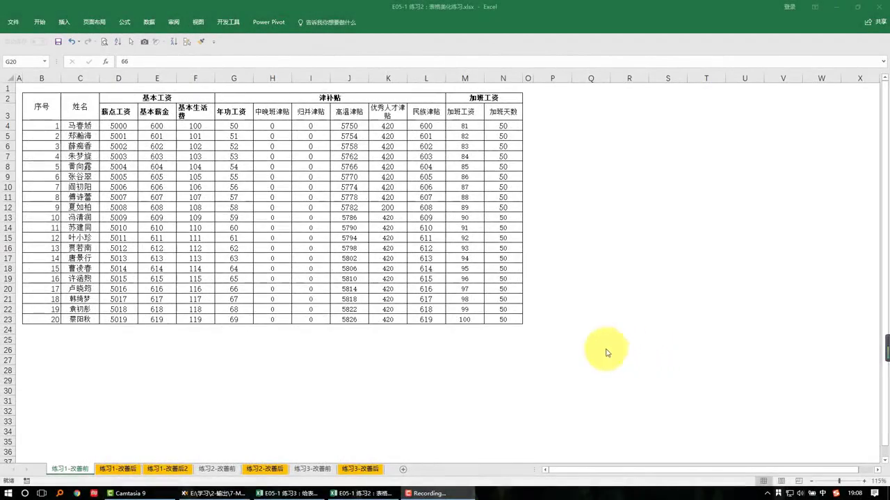
- View the 练习1-改善后, 练习2 before/after and 练习3 before/after sheets
click(118, 470)
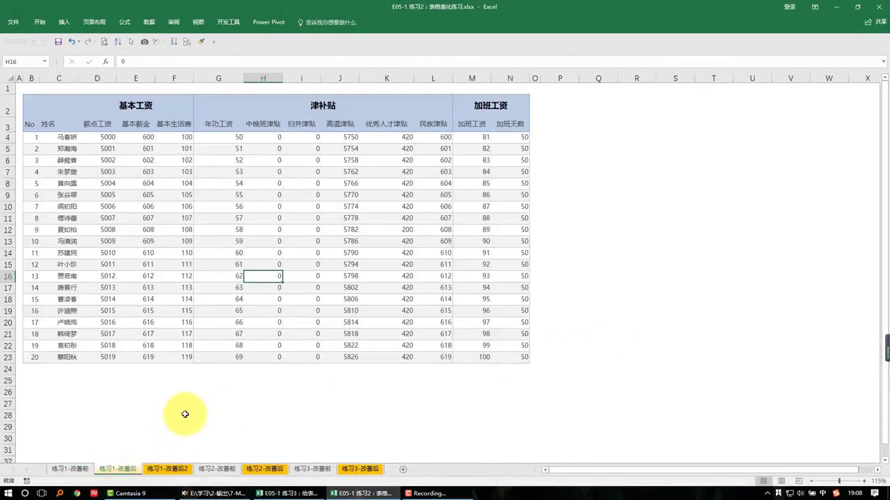
click(216, 469)
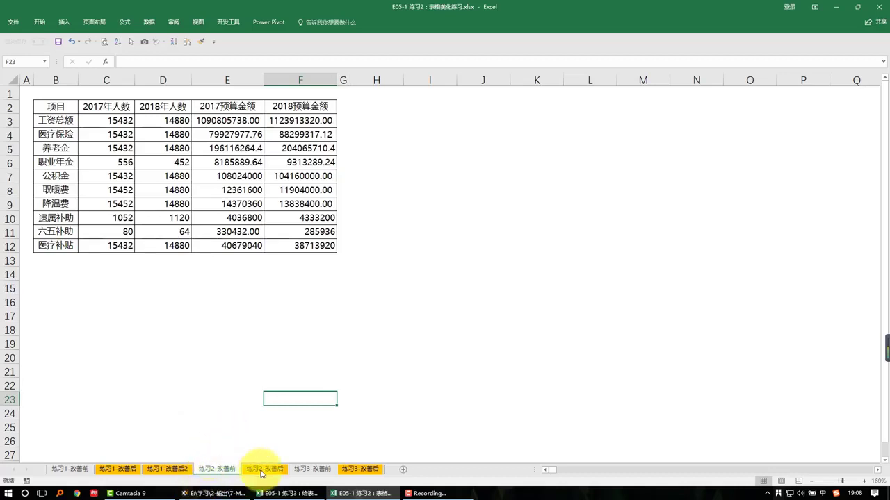
click(262, 470)
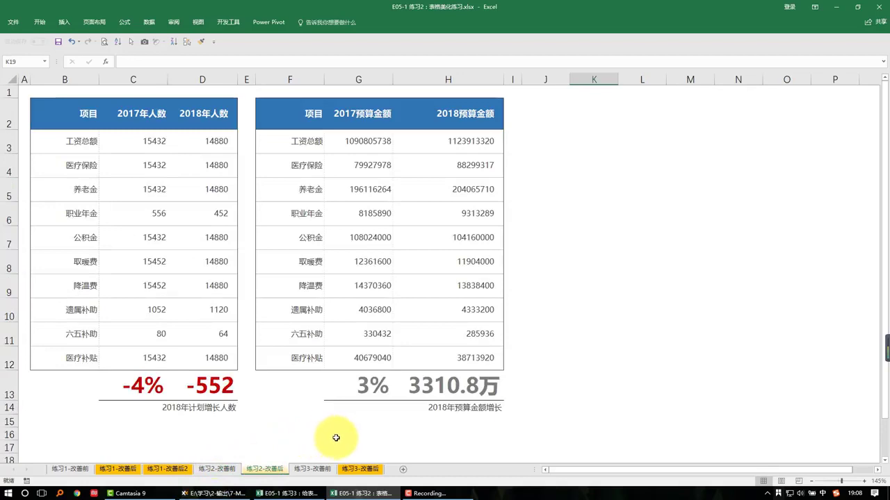
click(316, 470)
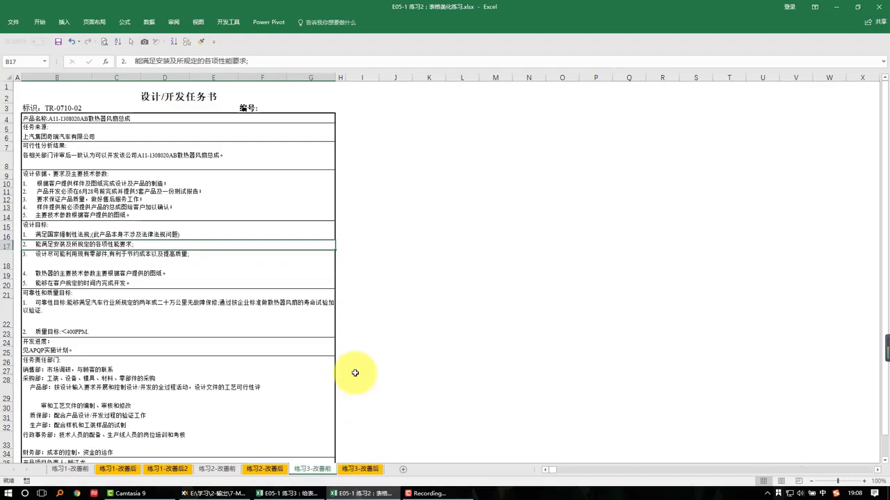
click(359, 470)
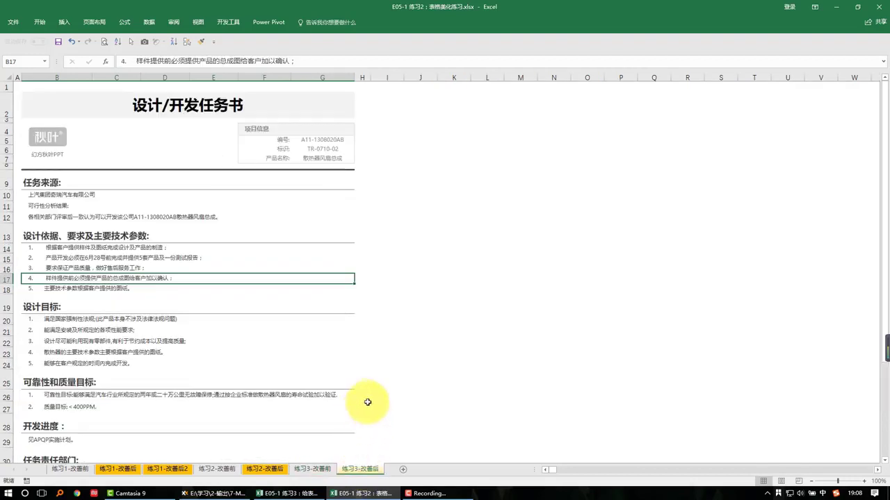
- Scroll through the 练习3-改善后 form, then end on the teal 练习1-改善后2 sheet
key(Down)
click(420, 354)
scroll(420, 355, down, 1)
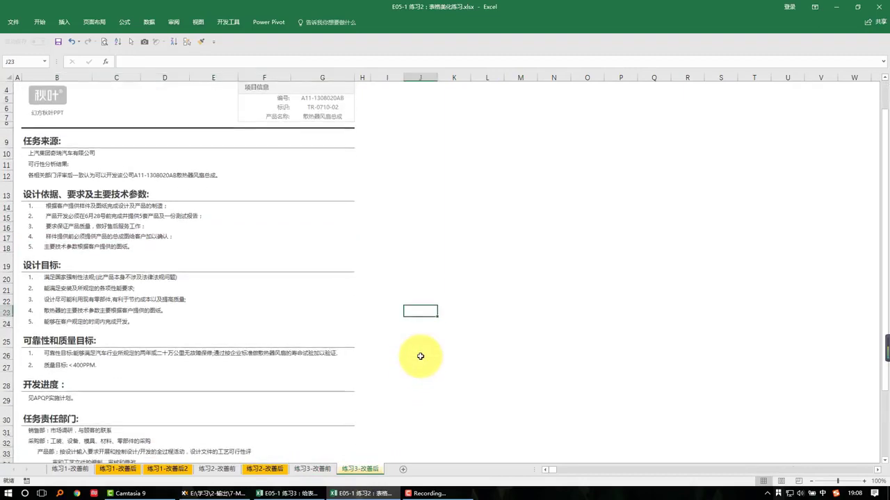
scroll(420, 355, down, 4)
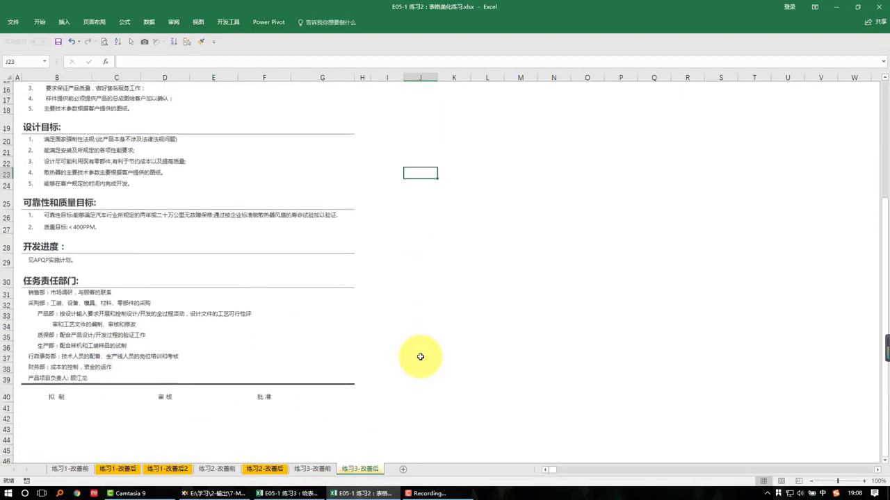
scroll(419, 357, up, 5)
click(414, 331)
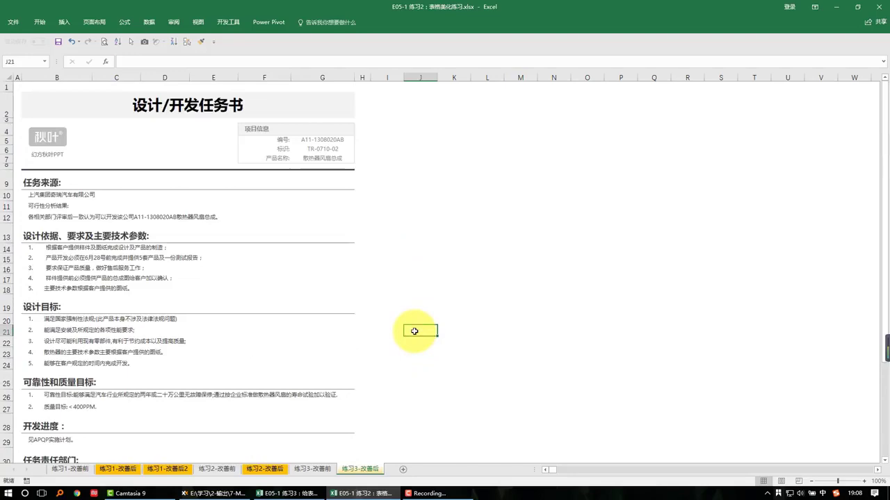
click(69, 469)
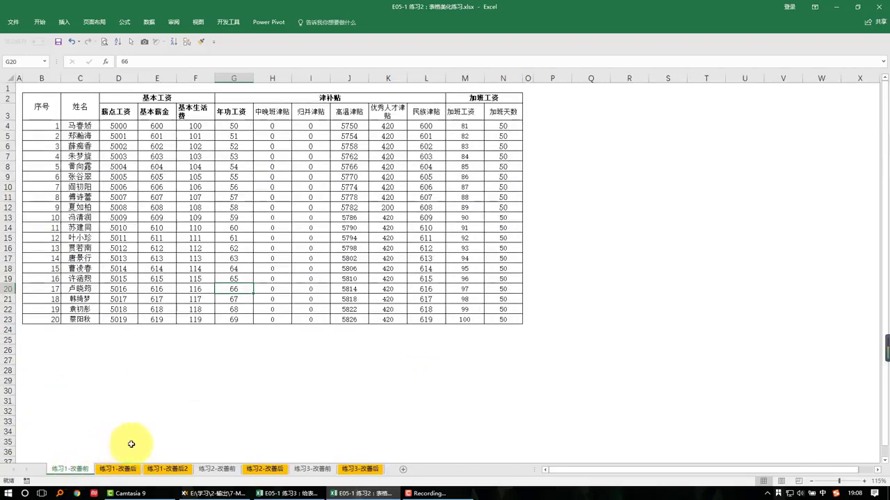
click(168, 469)
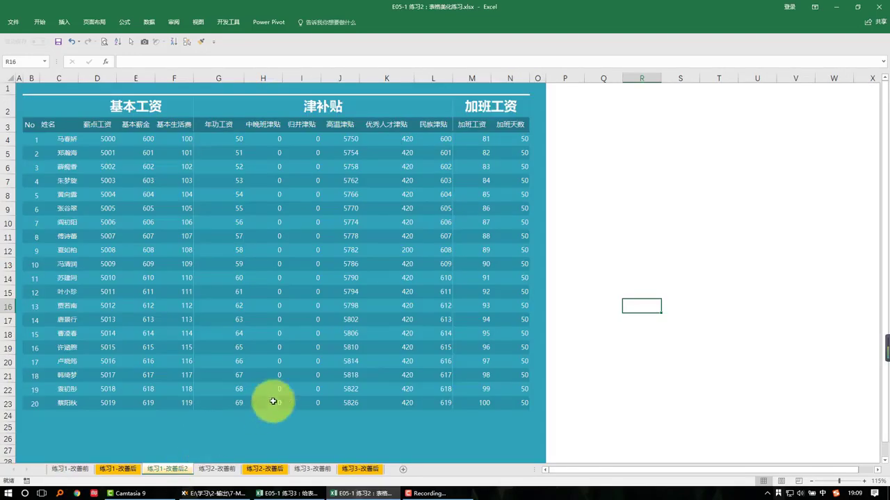